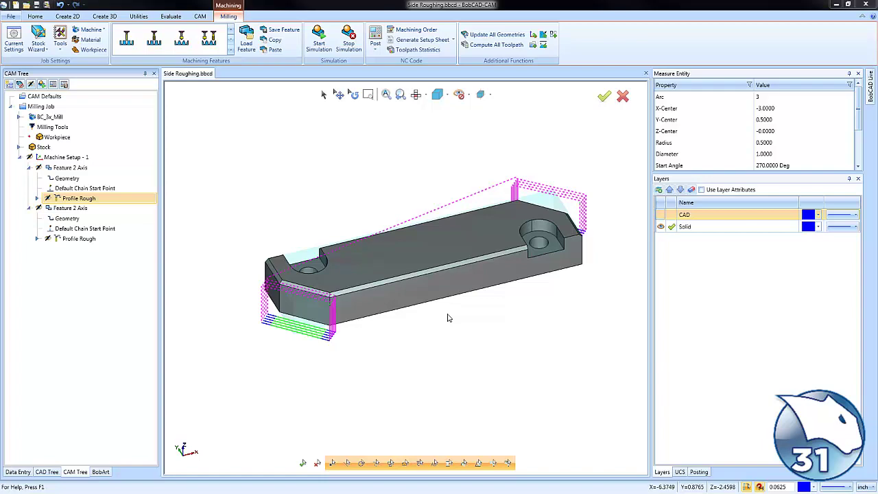
- Preview both Profile Rough toolpaths, pocket and chamfered end, from several angles, then launch the simulation
{"action": "mouse_move", "coordinate": [428, 329]}
{"action": "middle_mouse_down"}
{"action": "mouse_move", "coordinate": [439, 335]}
{"action": "mouse_move", "coordinate": [435, 359]}
{"action": "mouse_move", "coordinate": [431, 337]}
{"action": "middle_mouse_up"}
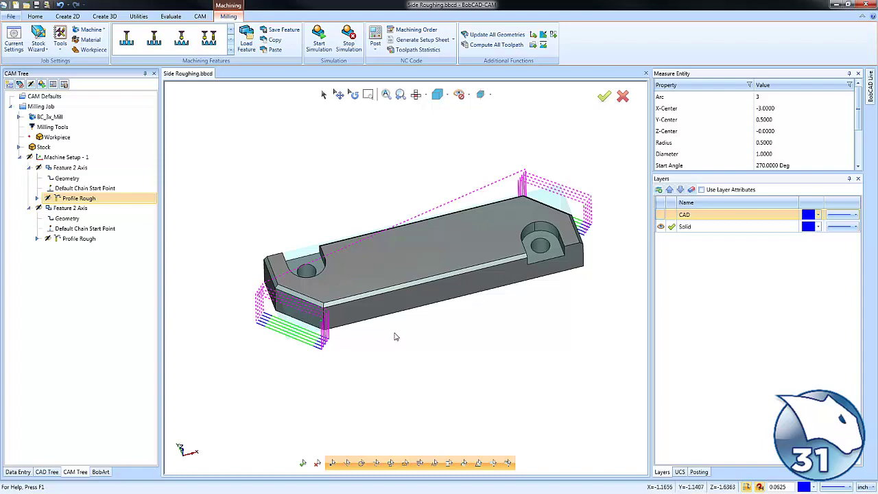
{"action": "middle_click_drag", "start_coordinate": [439, 320], "coordinate": [419, 313]}
{"action": "left_click", "coordinate": [419, 315]}
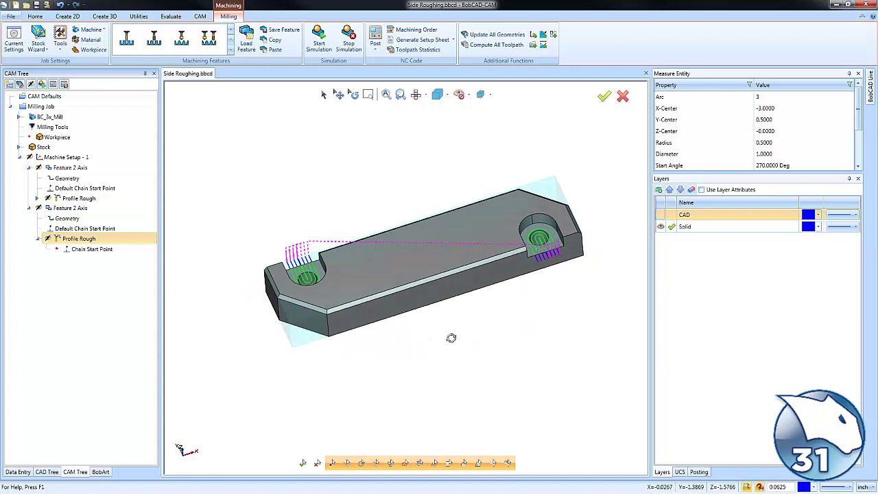
{"action": "mouse_move", "coordinate": [451, 337]}
{"action": "middle_mouse_down"}
{"action": "mouse_move", "coordinate": [457, 357]}
{"action": "mouse_move", "coordinate": [453, 327]}
{"action": "middle_mouse_up"}
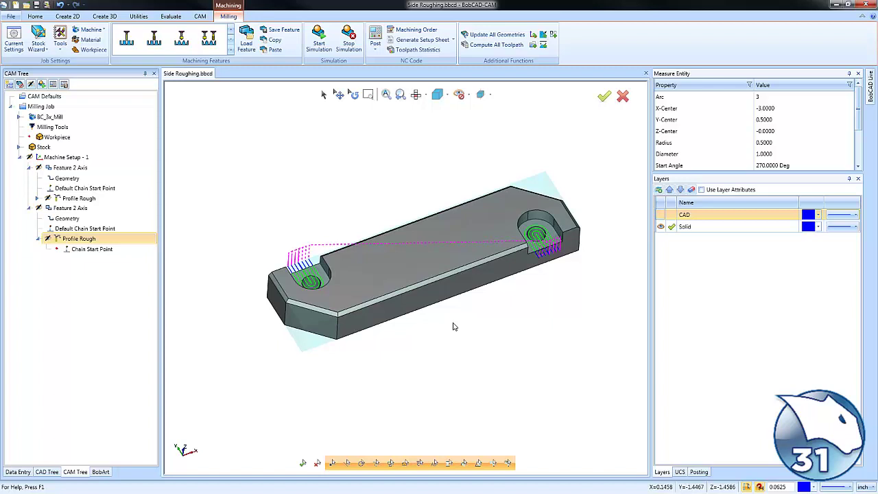
{"action": "left_click", "coordinate": [78, 198]}
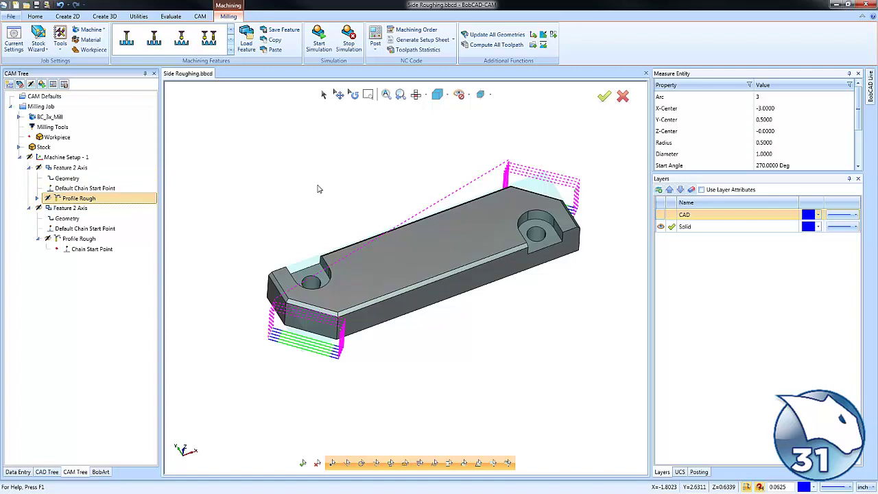
{"action": "middle_click_drag", "start_coordinate": [457, 298], "coordinate": [443, 275]}
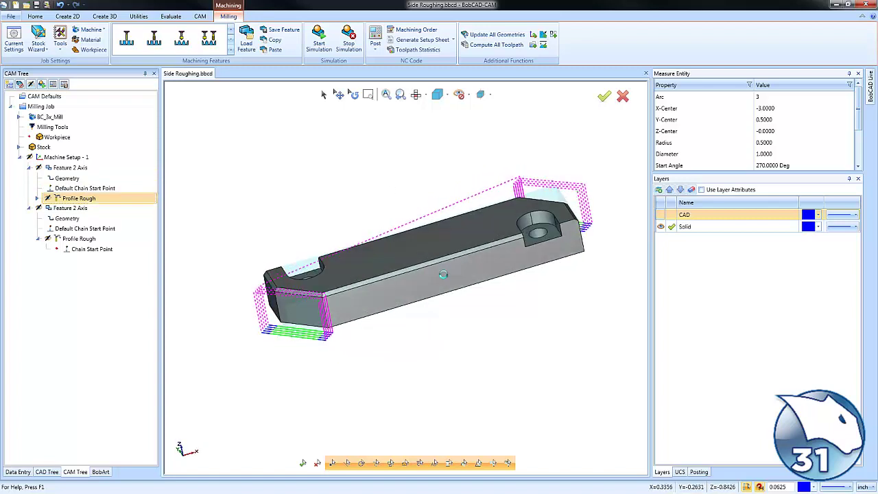
{"action": "left_click", "coordinate": [319, 41]}
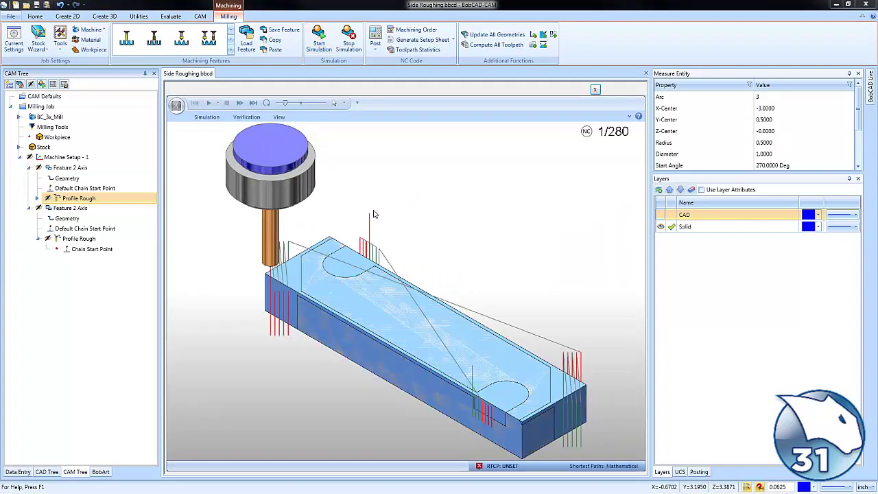
- Play the simulation through all 280 steps, then close it
{"action": "left_click", "coordinate": [217, 105]}
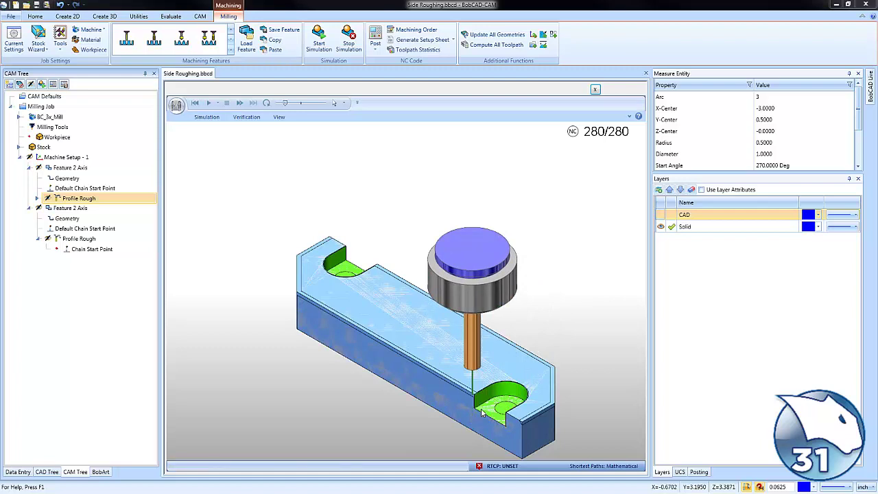
{"action": "left_click", "coordinate": [594, 89]}
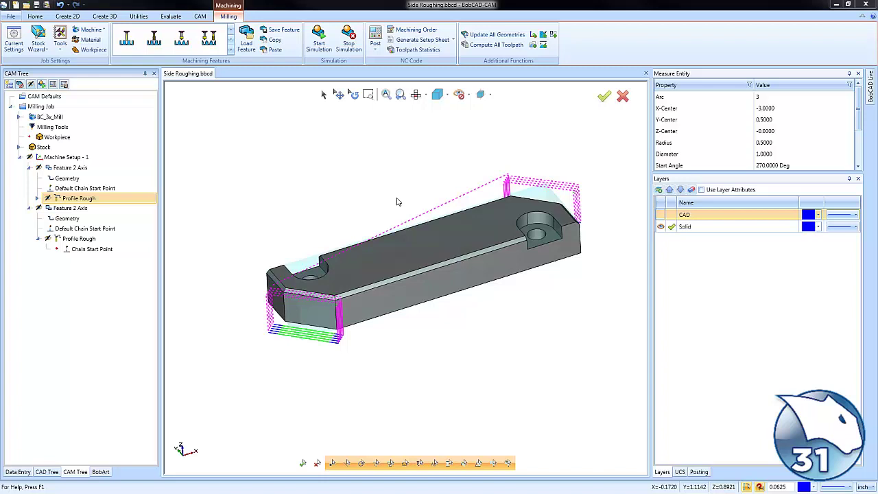
- Copy the part and paste it into a new document, viewed isometrically
{"action": "left_click", "coordinate": [390, 243]}
{"action": "left_click", "coordinate": [35, 16]}
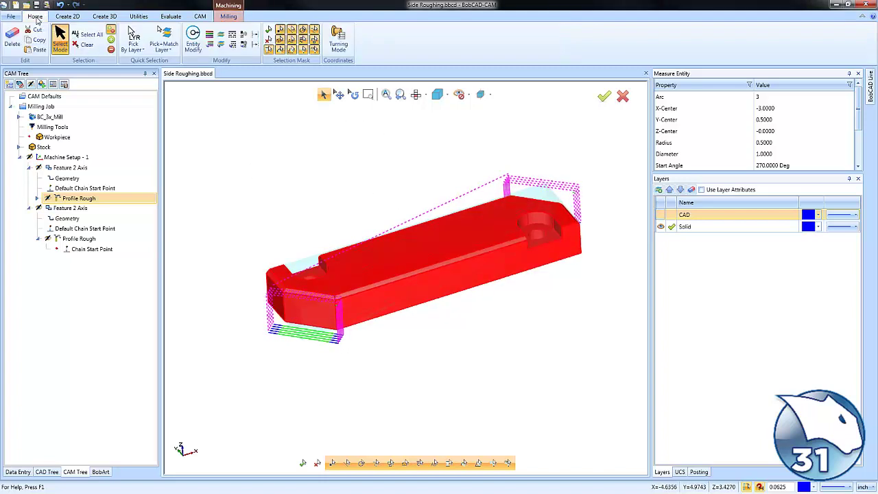
{"action": "right_click", "coordinate": [255, 152]}
{"action": "left_click", "coordinate": [269, 169]}
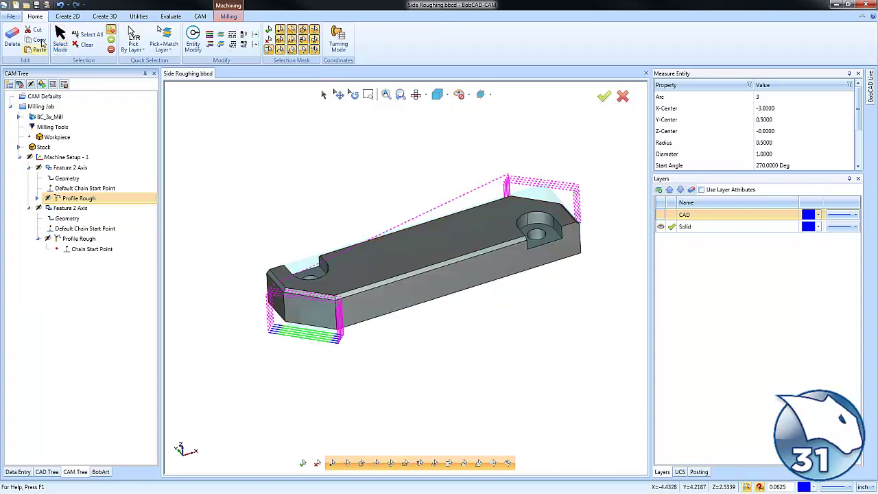
{"action": "left_click", "coordinate": [16, 5]}
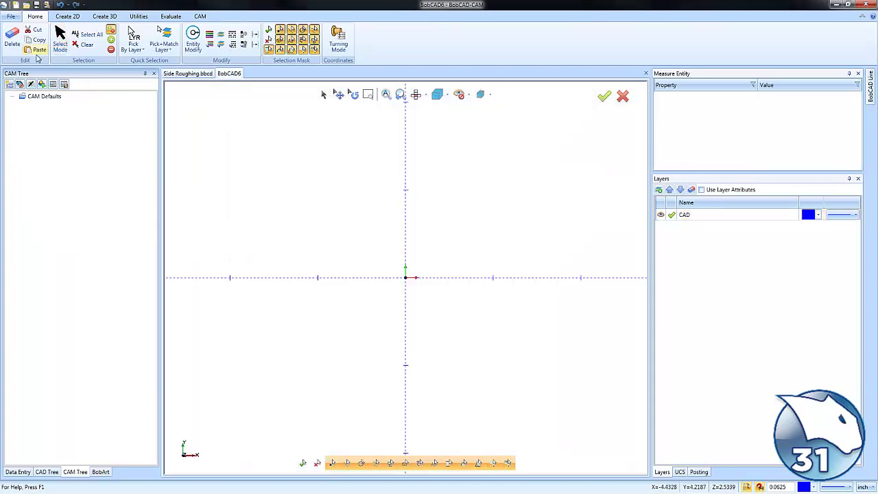
{"action": "left_click", "coordinate": [37, 59]}
{"action": "scroll", "coordinate": [416, 164], "scroll_direction": "down", "scroll_amount": 2}
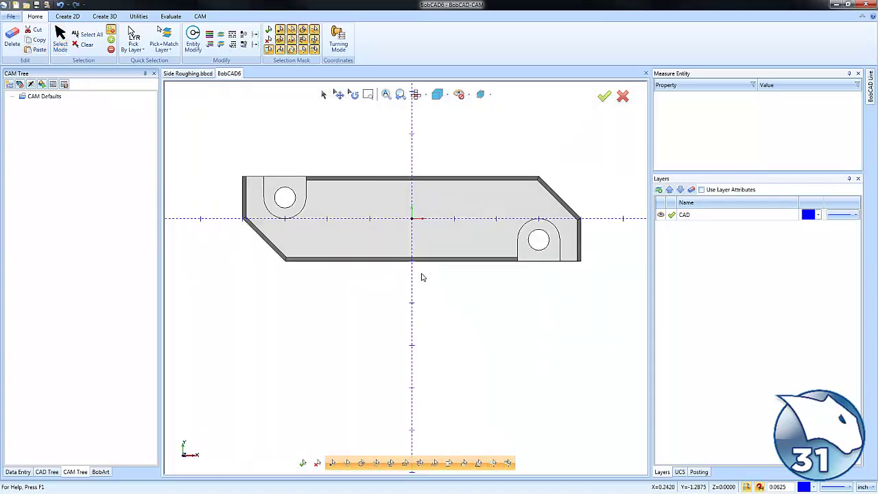
{"action": "middle_click_drag", "start_coordinate": [422, 277], "coordinate": [400, 335]}
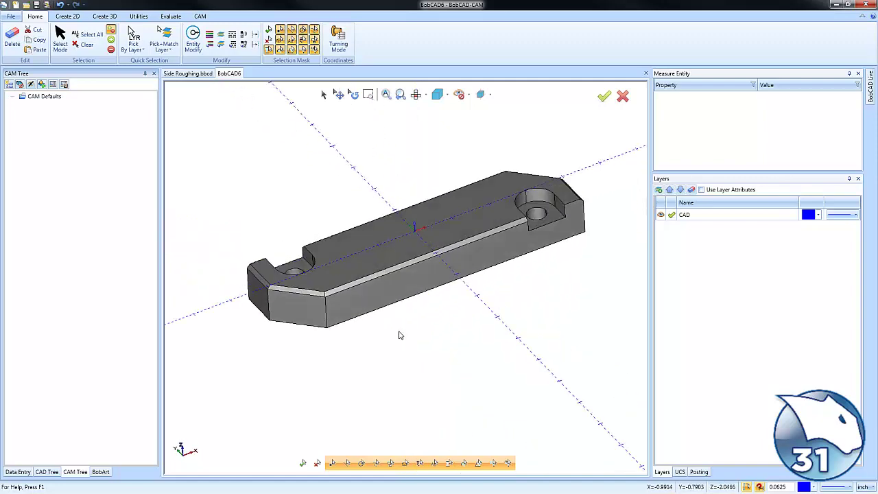
- Add a Milling job and calculate stock around the part with the Stock Wizard
{"action": "right_click", "coordinate": [44, 100]}
{"action": "left_click", "coordinate": [74, 103]}
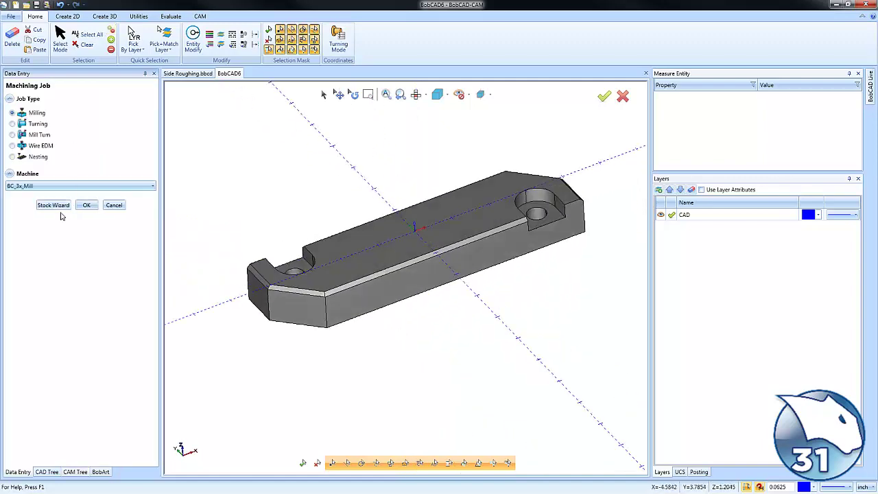
{"action": "left_click", "coordinate": [55, 205]}
{"action": "left_click", "coordinate": [55, 167]}
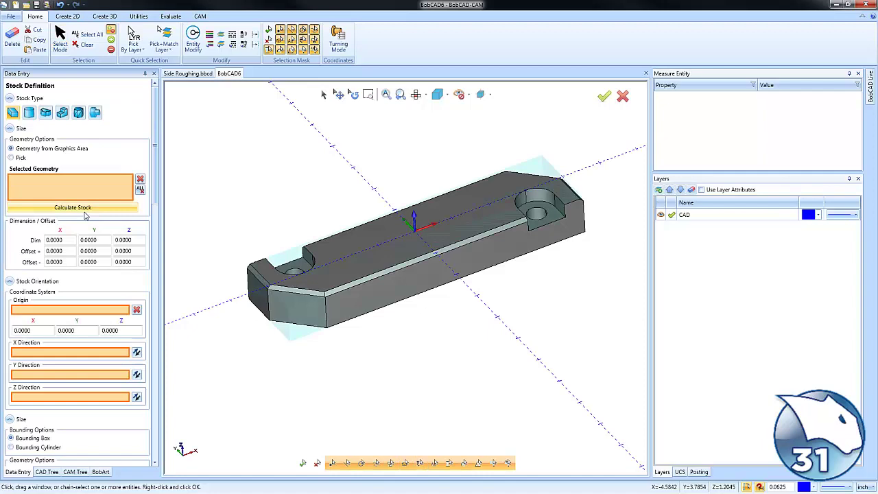
- Create Machine Setup - 1 with its origin picked on the part's underside
{"action": "left_click", "coordinate": [67, 387]}
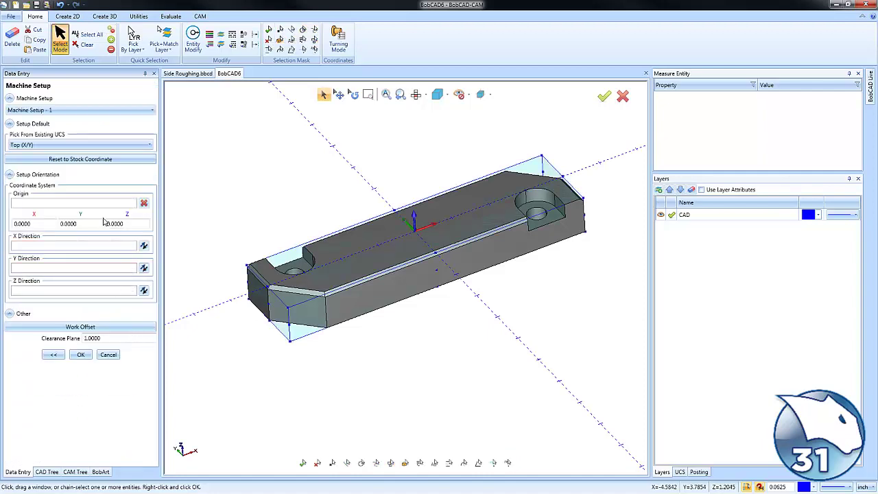
{"action": "left_click", "coordinate": [49, 204]}
{"action": "middle_click_drag", "start_coordinate": [469, 335], "coordinate": [423, 273]}
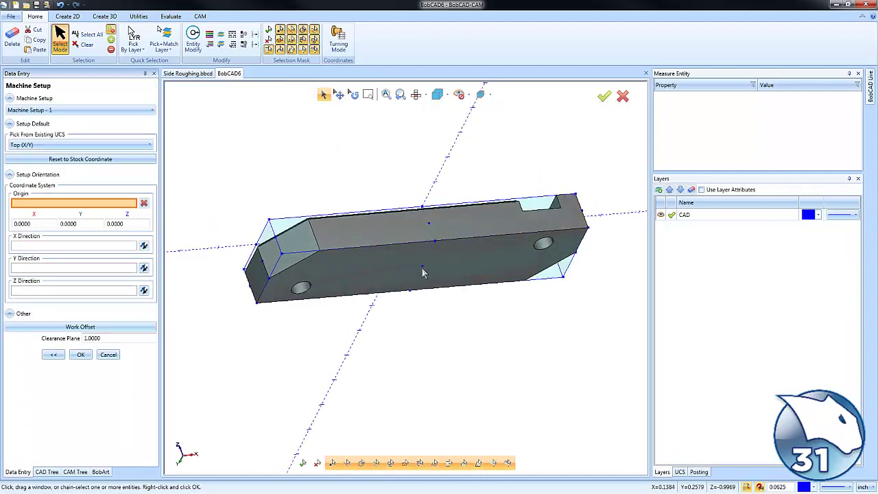
{"action": "left_click", "coordinate": [424, 271]}
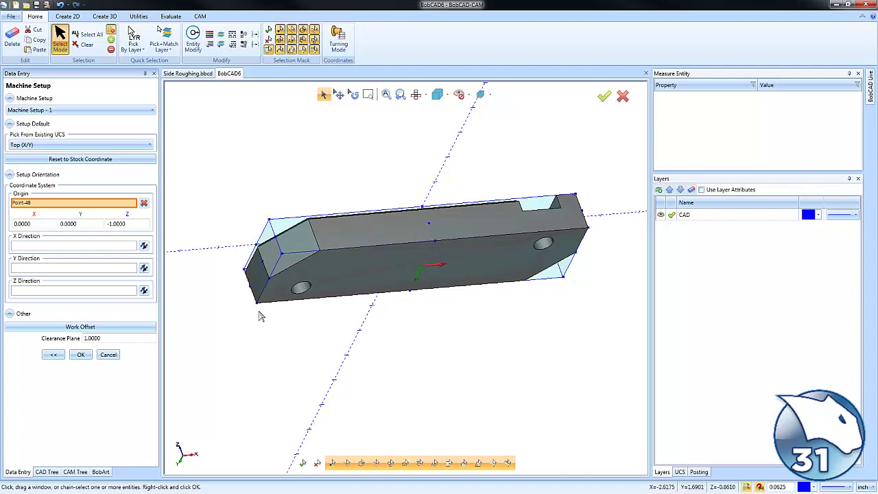
{"action": "left_click", "coordinate": [81, 355]}
{"action": "middle_click_drag", "start_coordinate": [469, 320], "coordinate": [450, 343]}
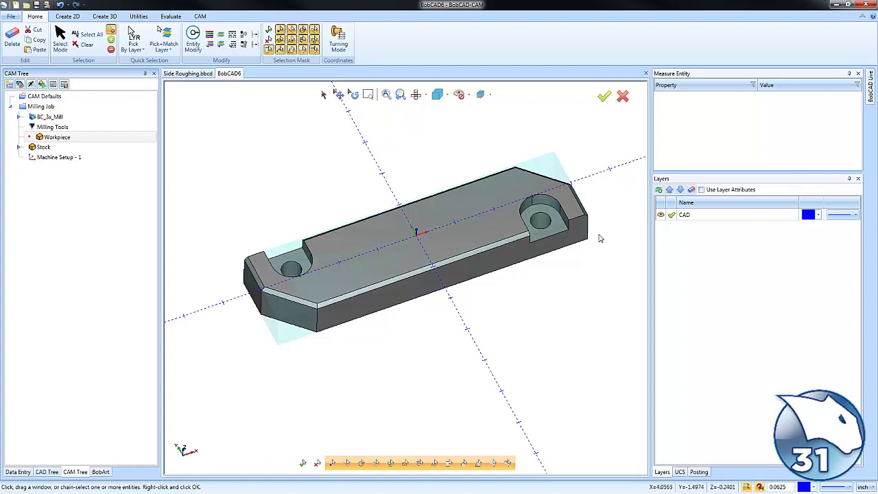
- Add a Mill 2 Axis feature using the chamfered end's lower edge as Chain-1, depth 1.0000
{"action": "right_click", "coordinate": [76, 157]}
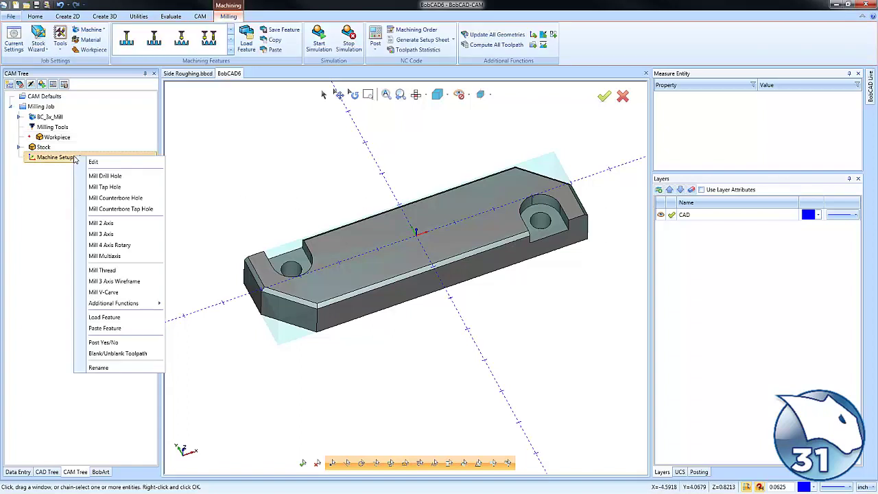
{"action": "left_click", "coordinate": [124, 225]}
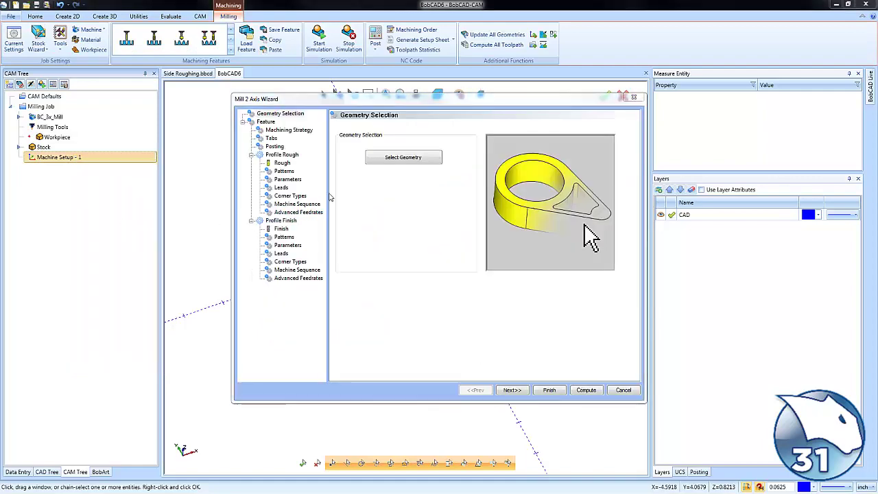
{"action": "left_click", "coordinate": [383, 160]}
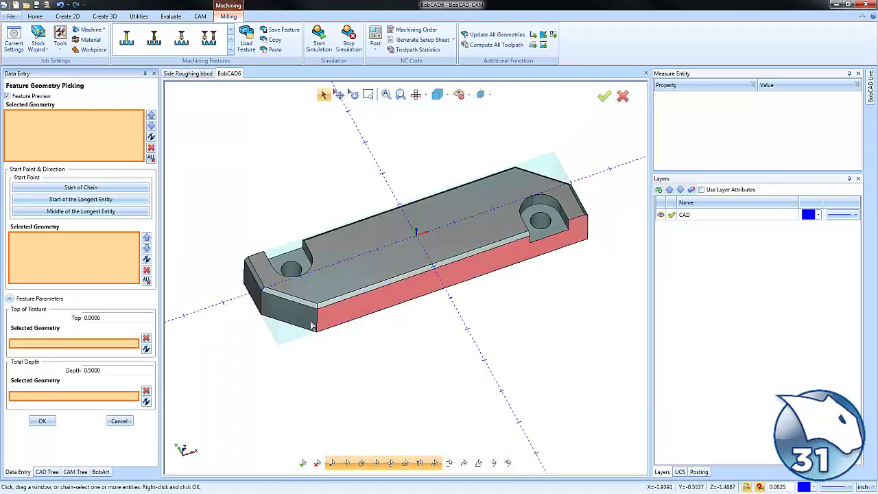
{"action": "left_click", "coordinate": [273, 299]}
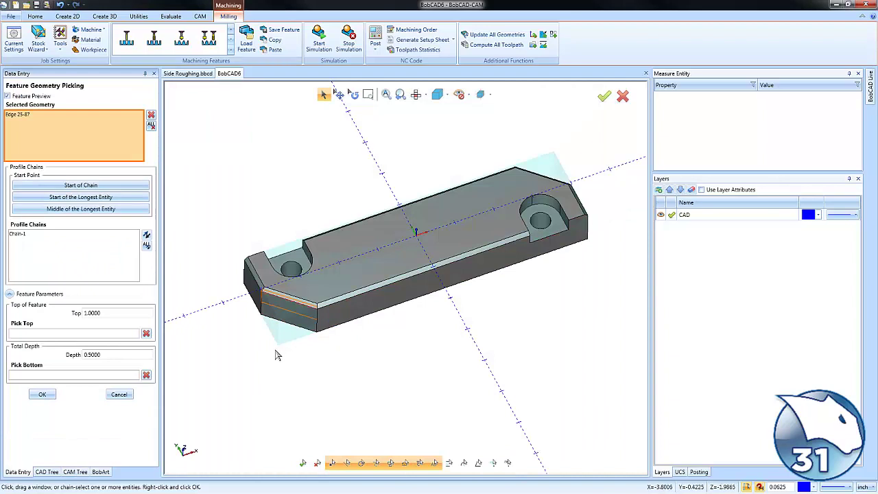
{"action": "left_click", "coordinate": [17, 237]}
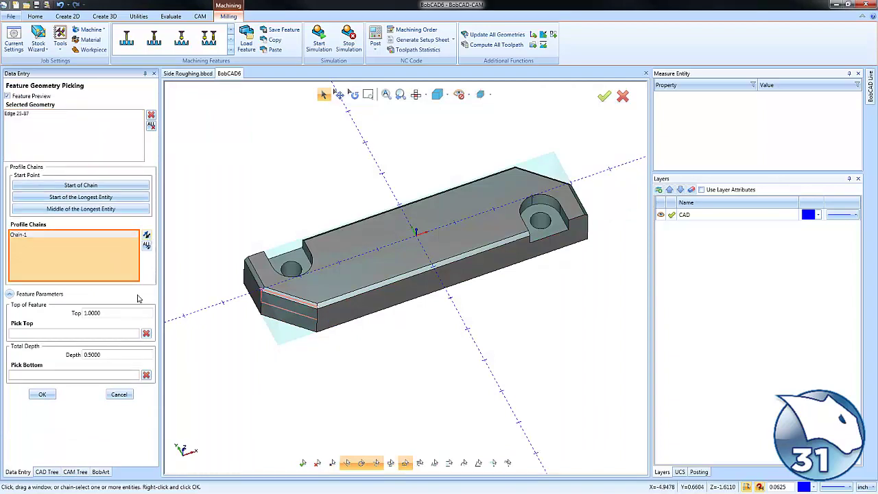
{"action": "left_click", "coordinate": [115, 375]}
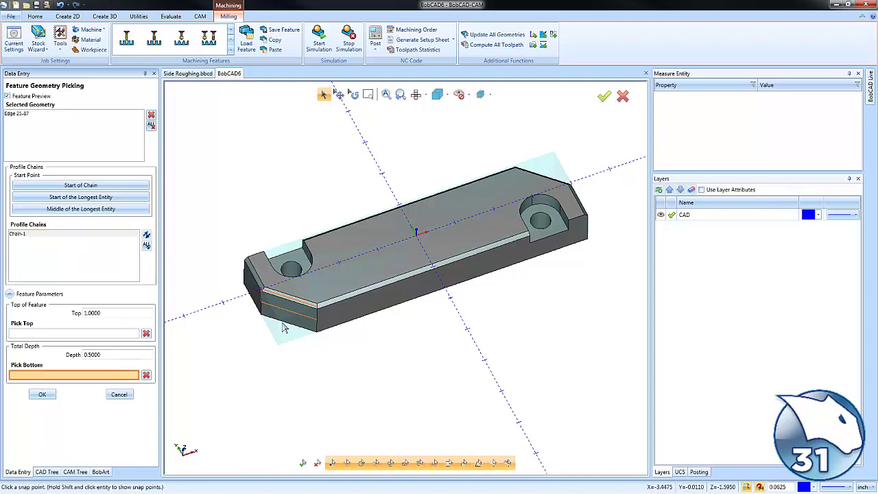
{"action": "left_click", "coordinate": [284, 327]}
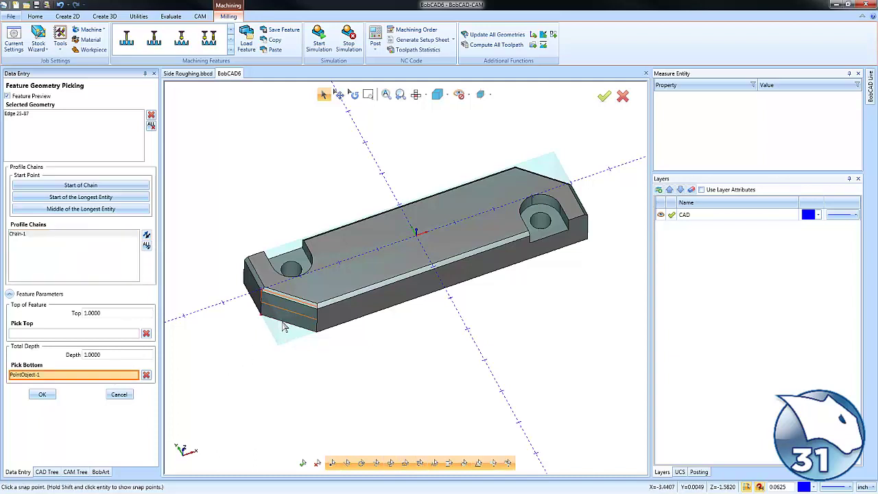
{"action": "left_click", "coordinate": [48, 392]}
- Remove Profile Finish, set Parallel 0.2500 lead-in/lead-out, and compute the feature
{"action": "left_click", "coordinate": [289, 130]}
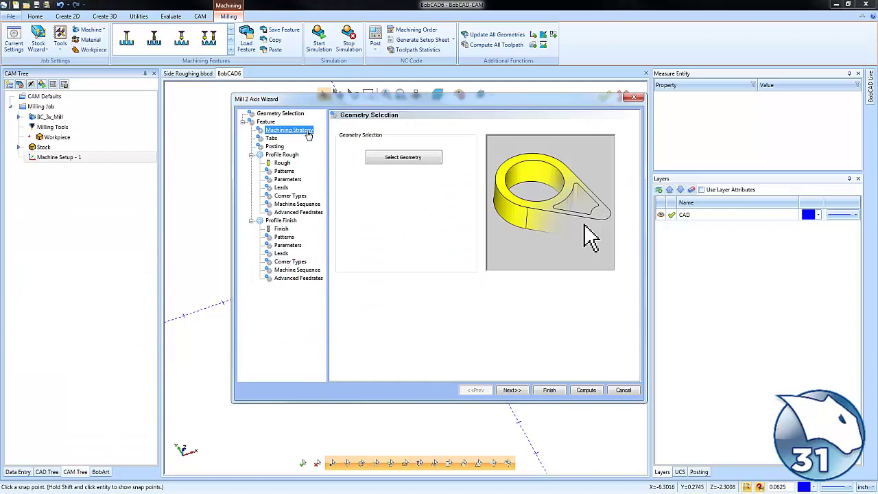
{"action": "left_click", "coordinate": [369, 283]}
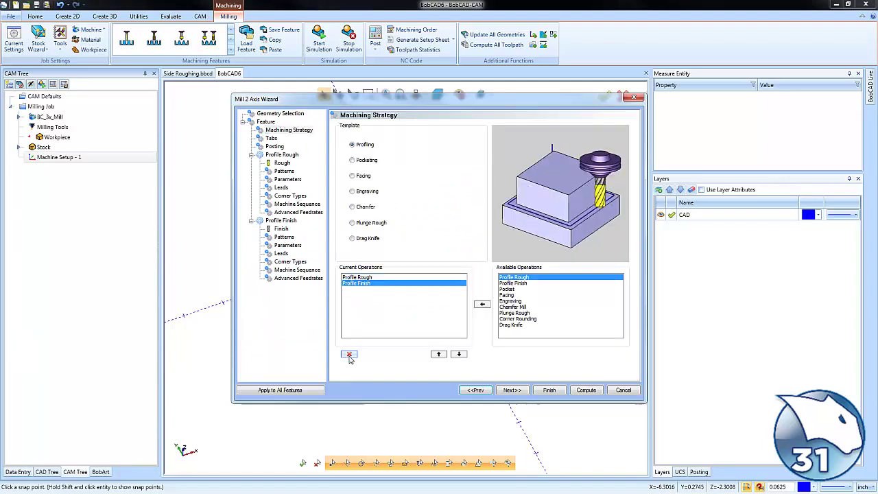
{"action": "left_click", "coordinate": [349, 354]}
{"action": "left_click", "coordinate": [520, 392]}
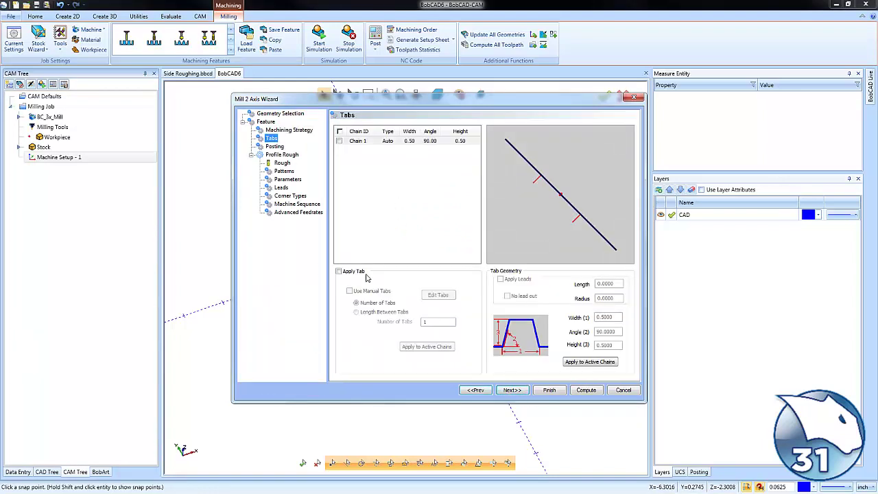
{"action": "left_click", "coordinate": [282, 189]}
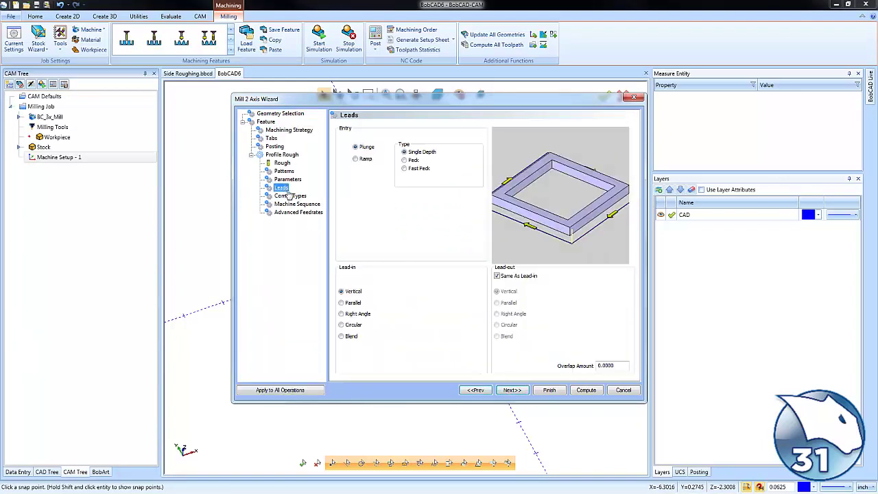
{"action": "left_click", "coordinate": [342, 304]}
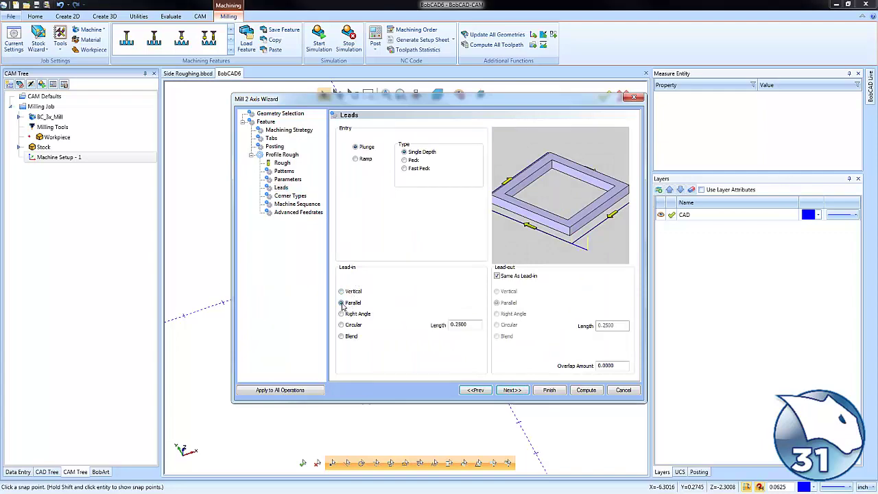
{"action": "left_click", "coordinate": [578, 389]}
- Backplot the Profile Rough toolpath to check it, then close the simulation
{"action": "middle_click_drag", "start_coordinate": [354, 236], "coordinate": [238, 286]}
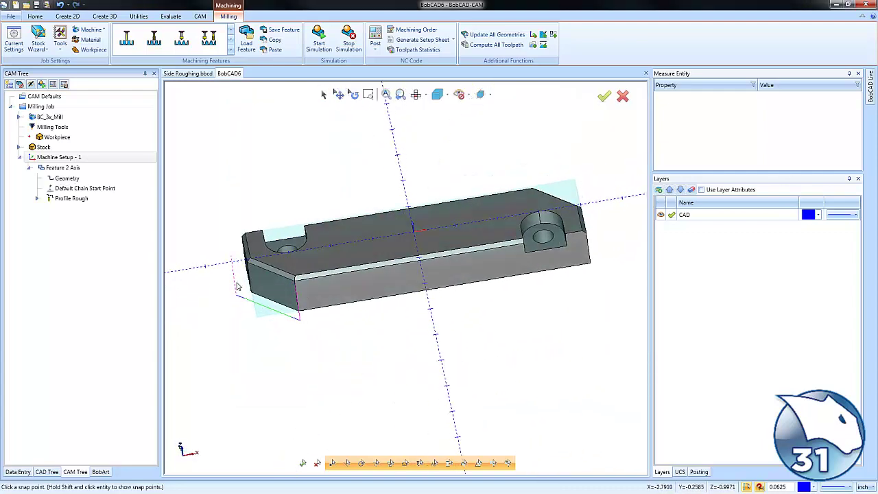
{"action": "right_click", "coordinate": [73, 199]}
{"action": "left_click", "coordinate": [104, 231]}
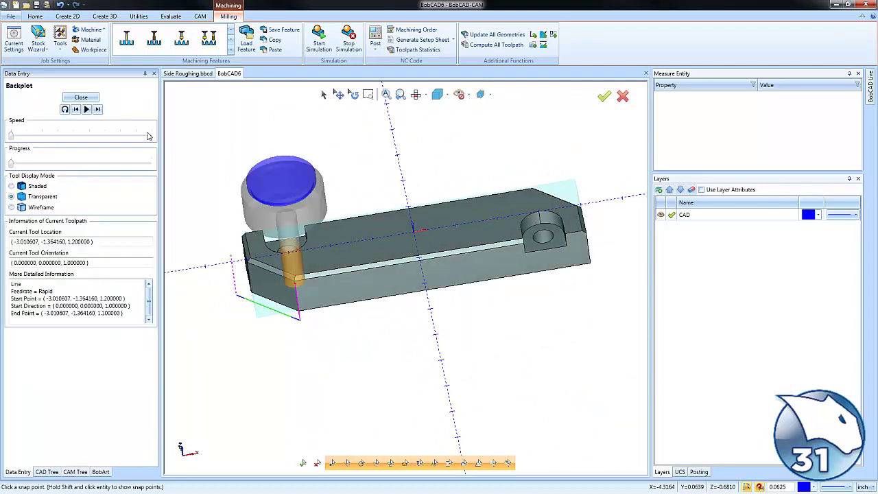
{"action": "left_click", "coordinate": [100, 110]}
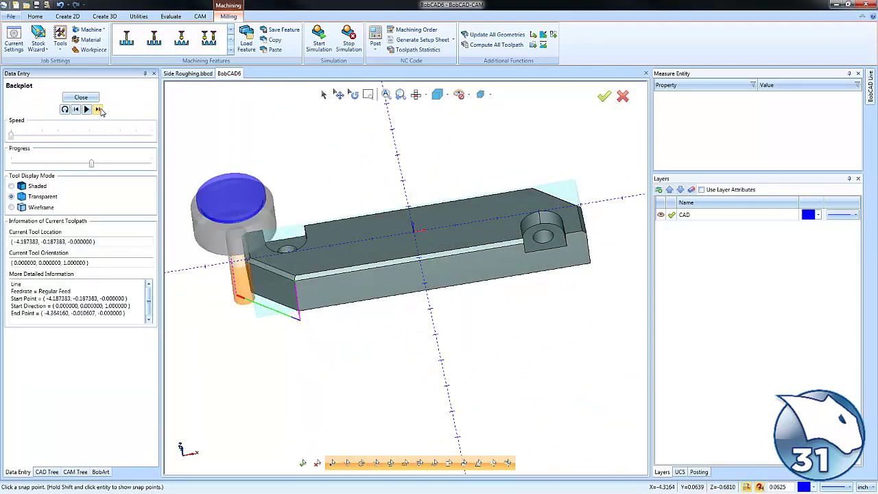
{"action": "left_click", "coordinate": [81, 98]}
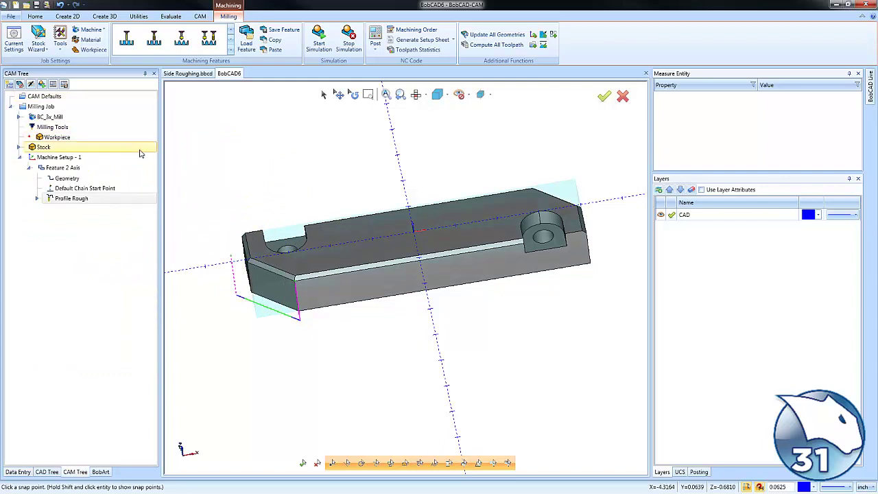
- Switch Feature 2 Axis to Side Roughing with 0.5 stock remaining and 5 passes, then recompute
{"action": "right_click", "coordinate": [82, 168]}
{"action": "left_click", "coordinate": [100, 174]}
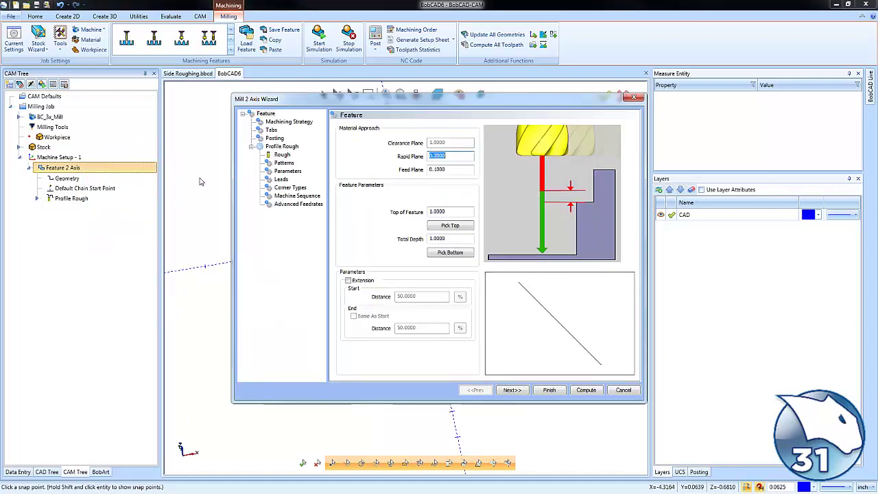
{"action": "left_click", "coordinate": [284, 163]}
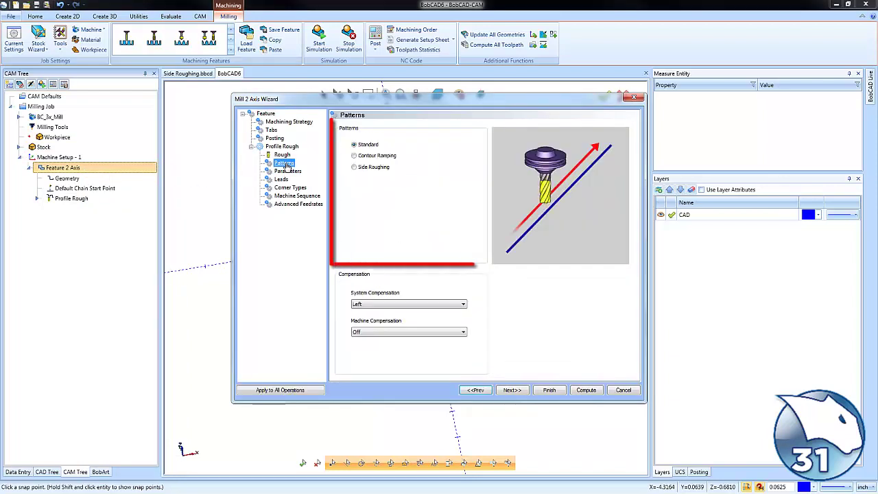
{"action": "left_click", "coordinate": [354, 168]}
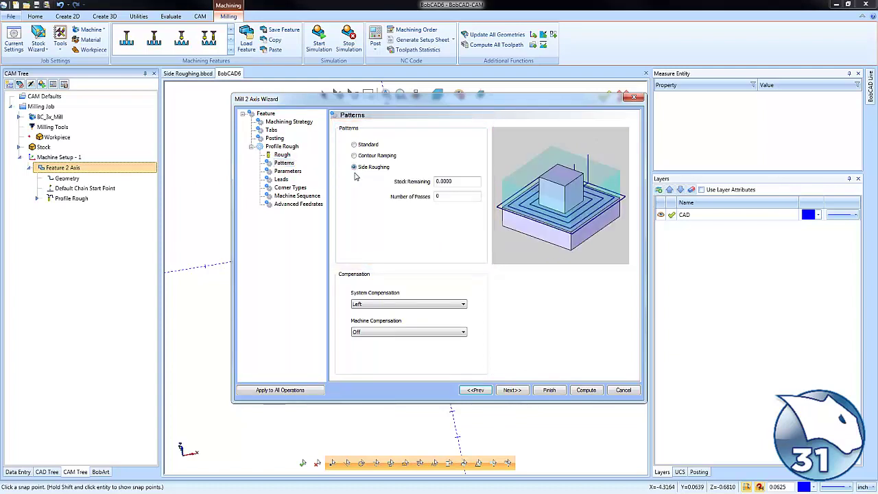
{"action": "left_click", "coordinate": [445, 181]}
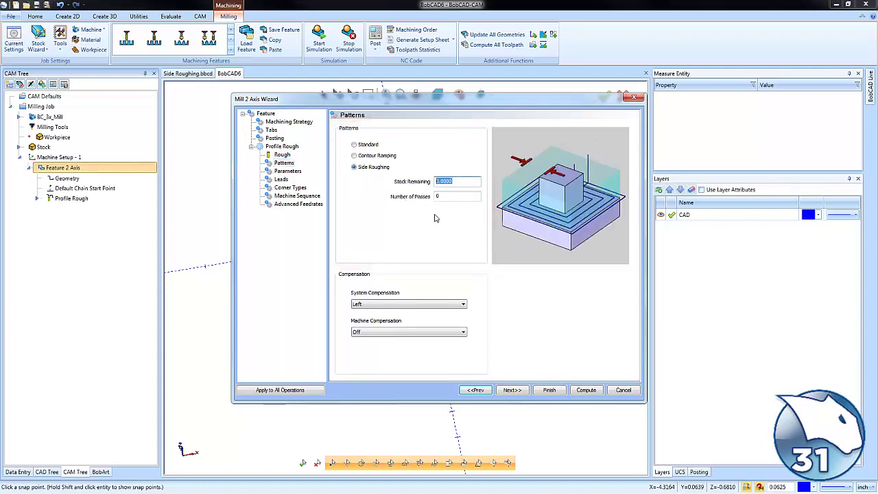
{"action": "type", "text": ".5"}
{"action": "left_click", "coordinate": [463, 197]}
{"action": "type", "text": "5"}
{"action": "left_click", "coordinate": [459, 181]}
{"action": "key", "text": "End"}
{"action": "left_click", "coordinate": [584, 390]}
{"action": "middle_click_drag", "start_coordinate": [451, 298], "coordinate": [415, 297]}
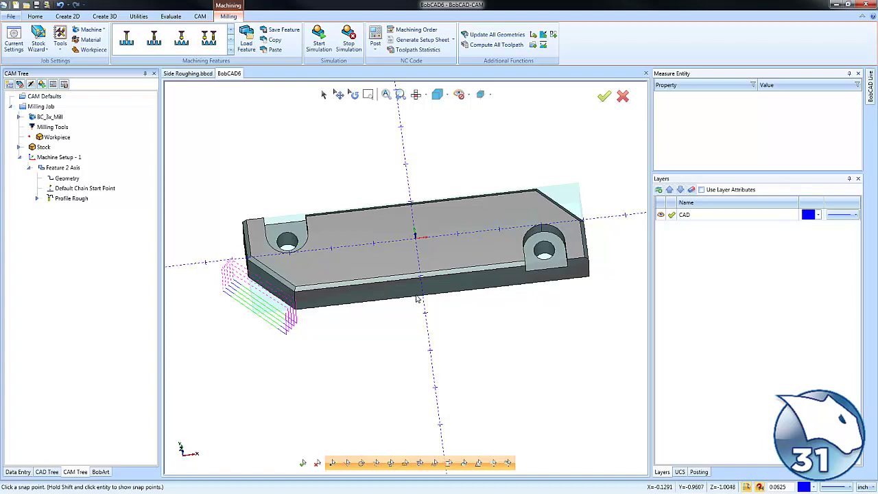
{"action": "middle_click_drag", "start_coordinate": [557, 198], "coordinate": [330, 291]}
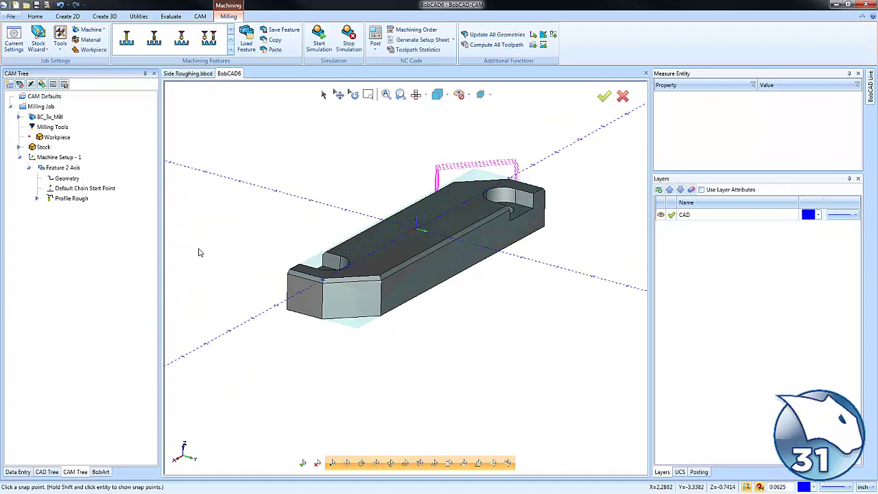
- Re-select the feature geometry to add the opposite chamfered end's edge as a second chain
{"action": "right_click", "coordinate": [74, 180]}
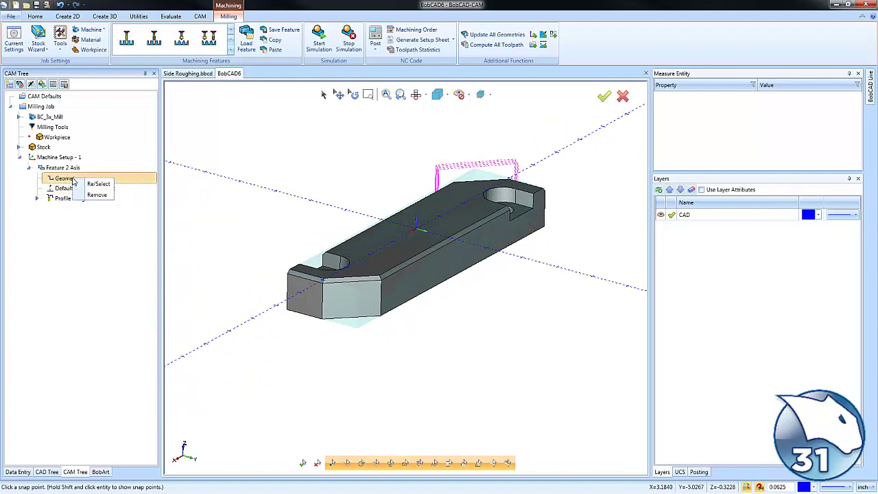
{"action": "left_click", "coordinate": [103, 183]}
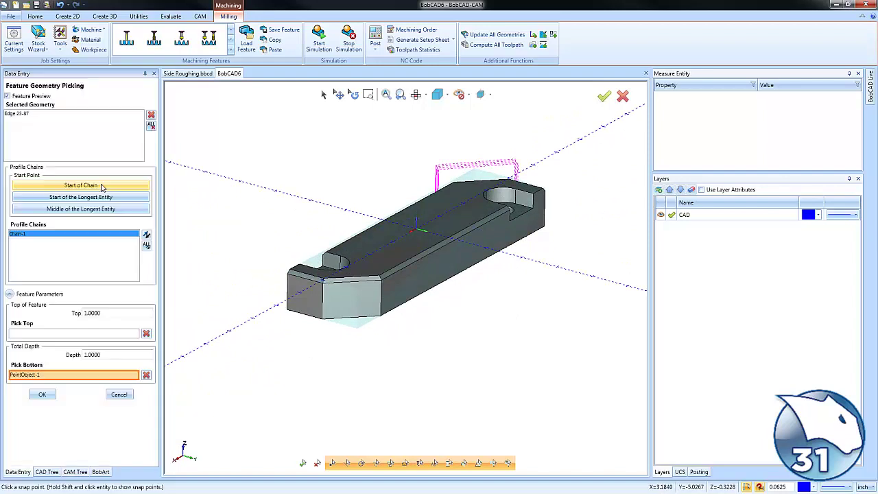
{"action": "left_click", "coordinate": [337, 286]}
{"action": "middle_click_drag", "start_coordinate": [354, 353], "coordinate": [372, 362]}
{"action": "scroll", "coordinate": [352, 330], "scroll_direction": "up", "scroll_amount": 3}
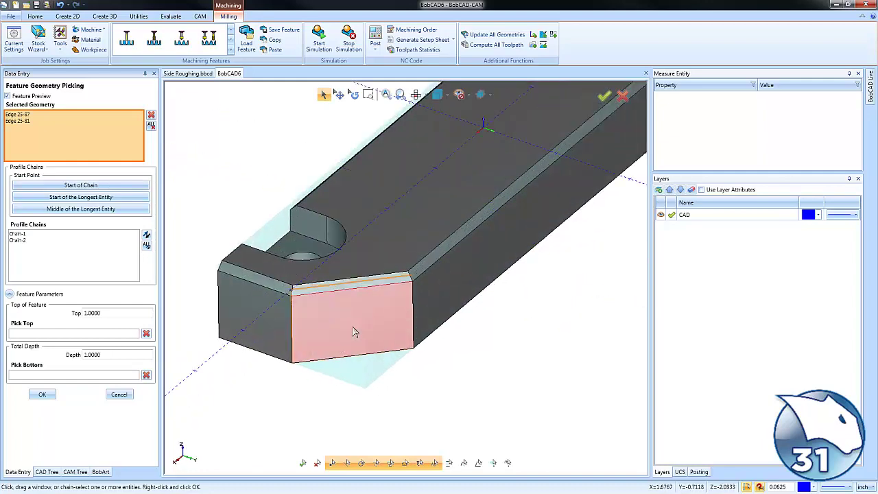
{"action": "left_click", "coordinate": [25, 241]}
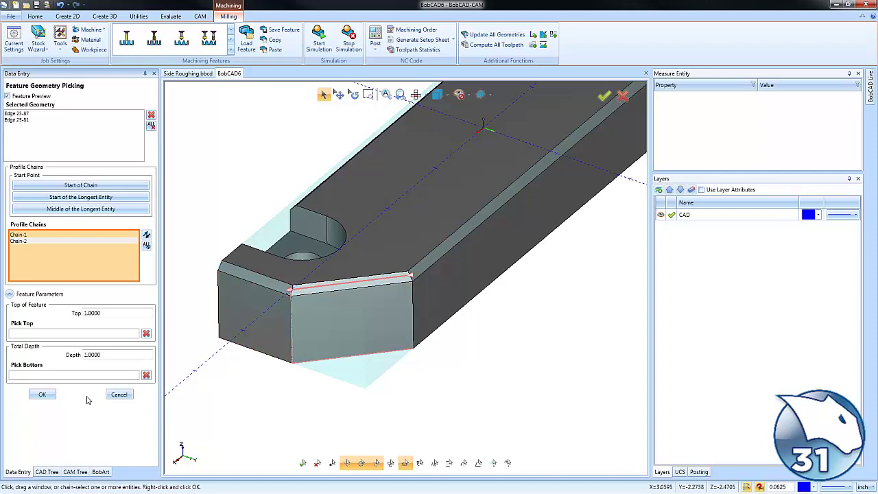
{"action": "left_click", "coordinate": [48, 395]}
- Recompute the Profile Rough toolpath so passes appear on both ends
{"action": "left_click", "coordinate": [71, 199]}
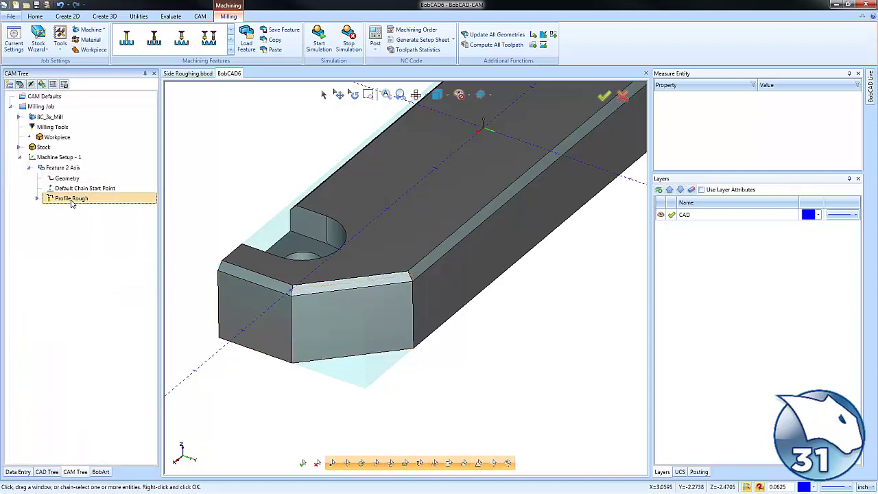
{"action": "right_click", "coordinate": [71, 198]}
{"action": "left_click", "coordinate": [101, 223]}
{"action": "middle_click_drag", "start_coordinate": [369, 271], "coordinate": [423, 310]}
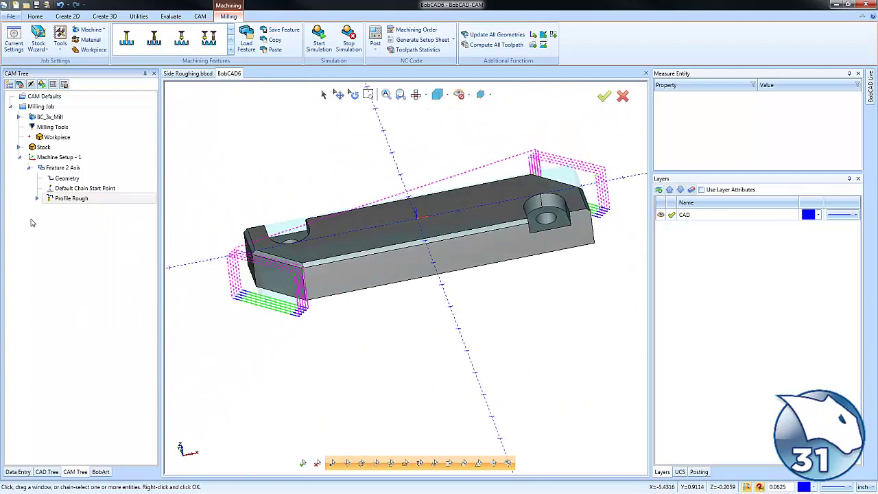
- Change side roughing to 0.75 stock remaining over 8 passes and recompute both ends
{"action": "left_click", "coordinate": [76, 168]}
{"action": "right_click", "coordinate": [86, 169]}
{"action": "left_click", "coordinate": [94, 175]}
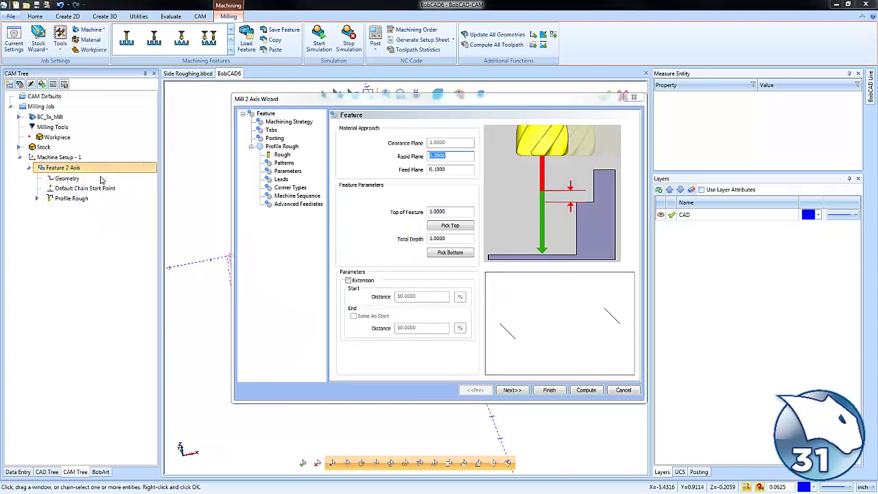
{"action": "left_click", "coordinate": [290, 164]}
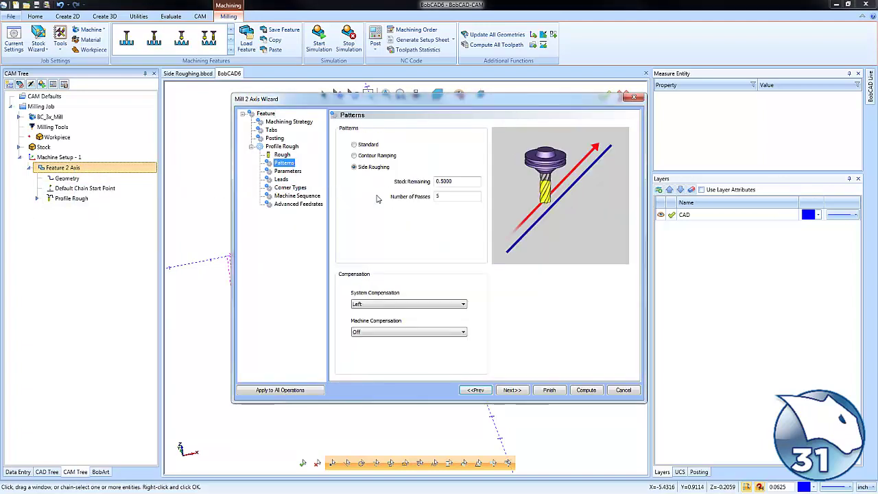
{"action": "double_click", "coordinate": [466, 181]}
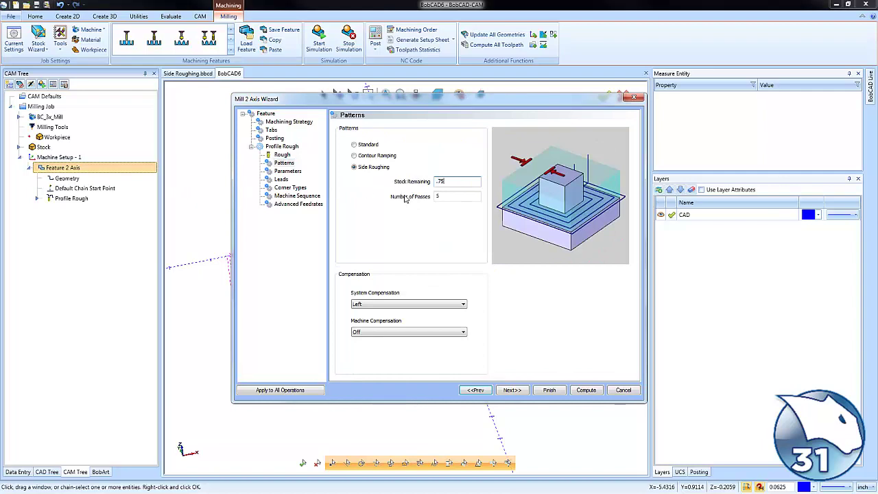
{"action": "key", "text": "Tab"}
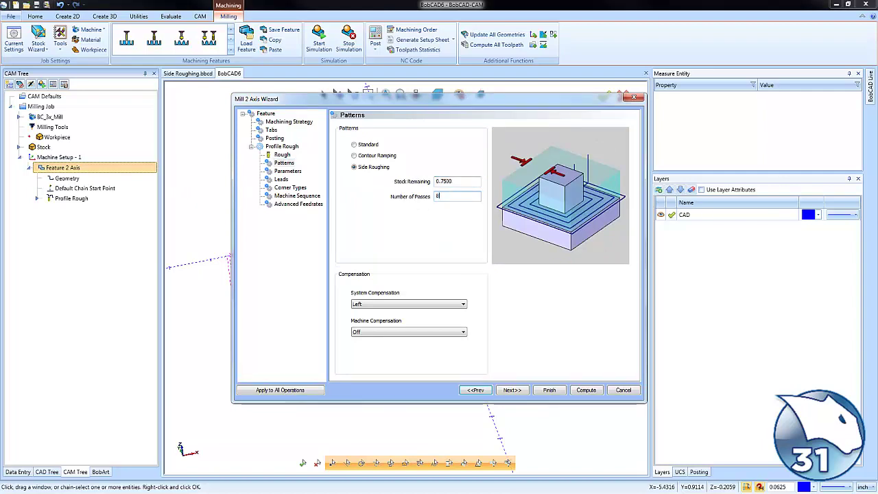
{"action": "left_click", "coordinate": [585, 389]}
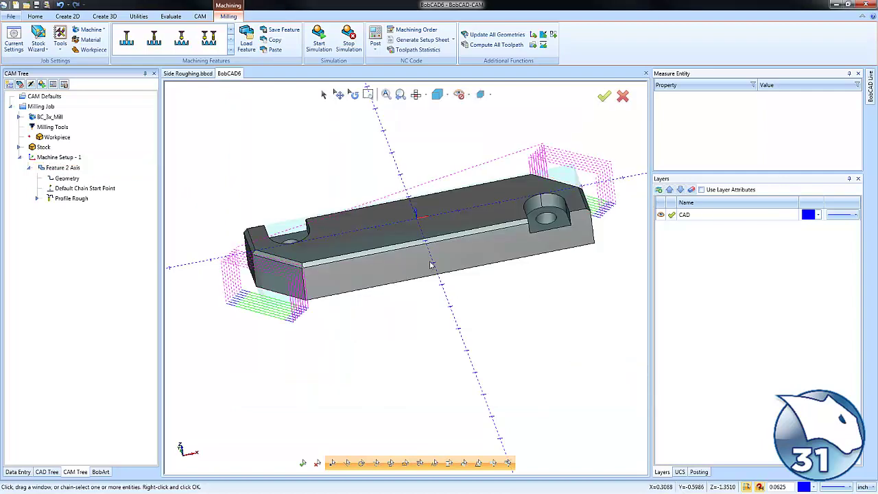
{"action": "mouse_move", "coordinate": [419, 264]}
{"action": "middle_mouse_down"}
{"action": "mouse_move", "coordinate": [420, 301]}
{"action": "mouse_move", "coordinate": [420, 274]}
{"action": "middle_mouse_up"}
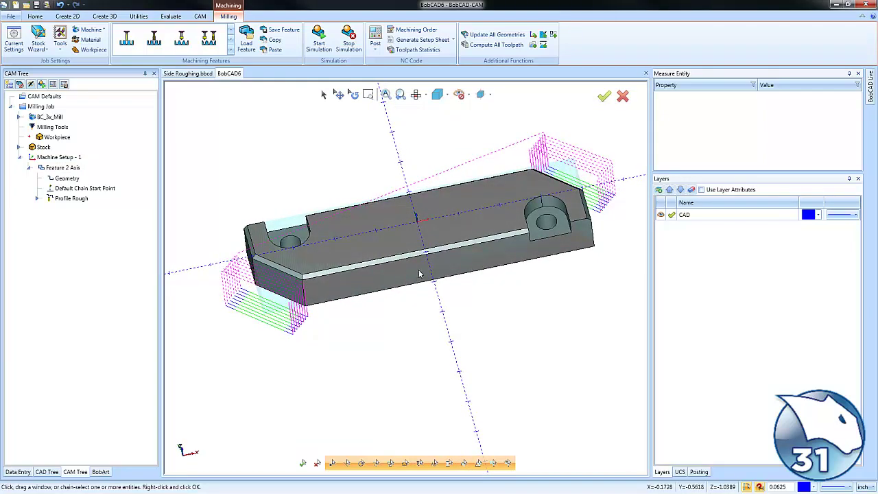
{"action": "middle_click_drag", "start_coordinate": [423, 288], "coordinate": [546, 196]}
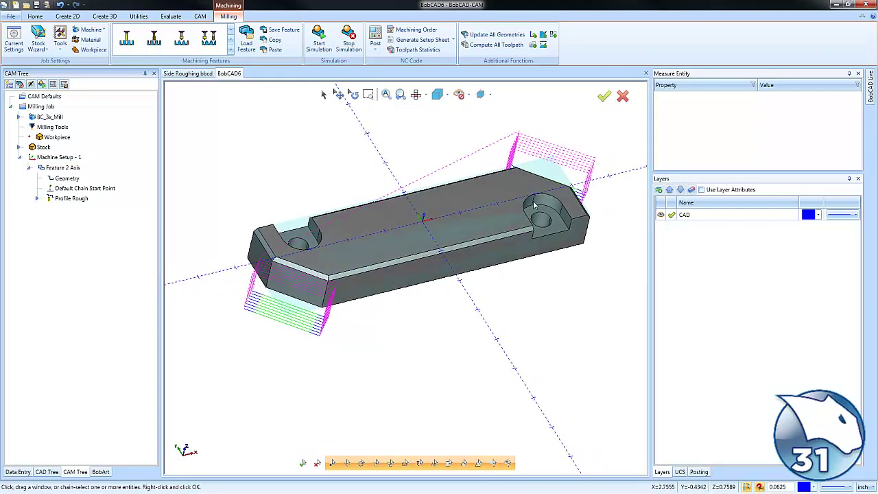
{"action": "middle_click_drag", "start_coordinate": [421, 308], "coordinate": [408, 304]}
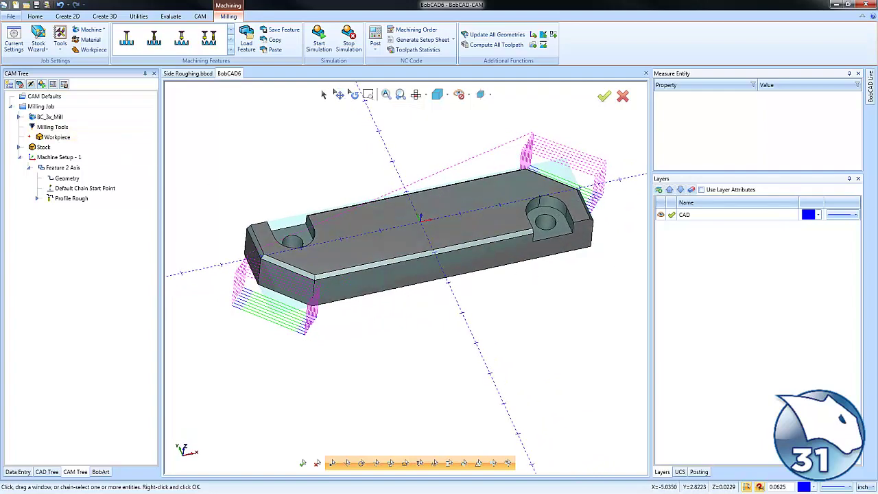
- Duplicate Feature 2 Axis without loading top and depth values, then bring up the copy's Geometry options
{"action": "left_click", "coordinate": [29, 169]}
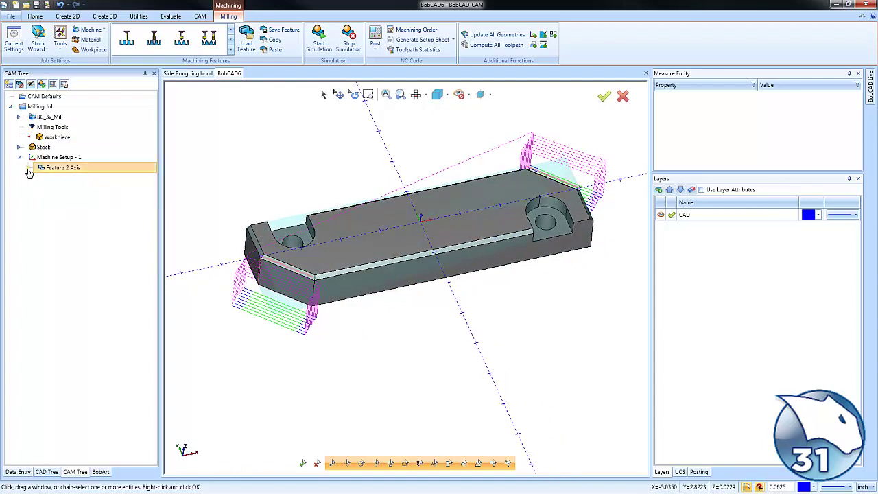
{"action": "right_click", "coordinate": [67, 172]}
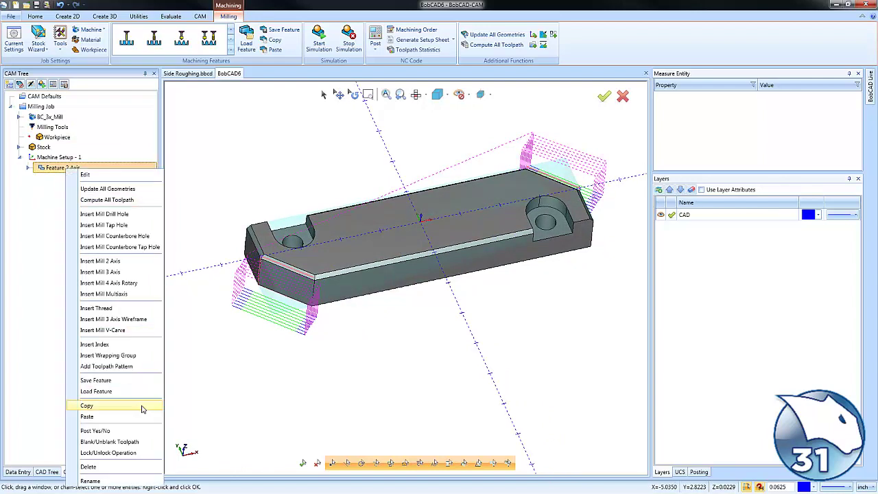
{"action": "left_click", "coordinate": [109, 401]}
{"action": "right_click", "coordinate": [94, 172]}
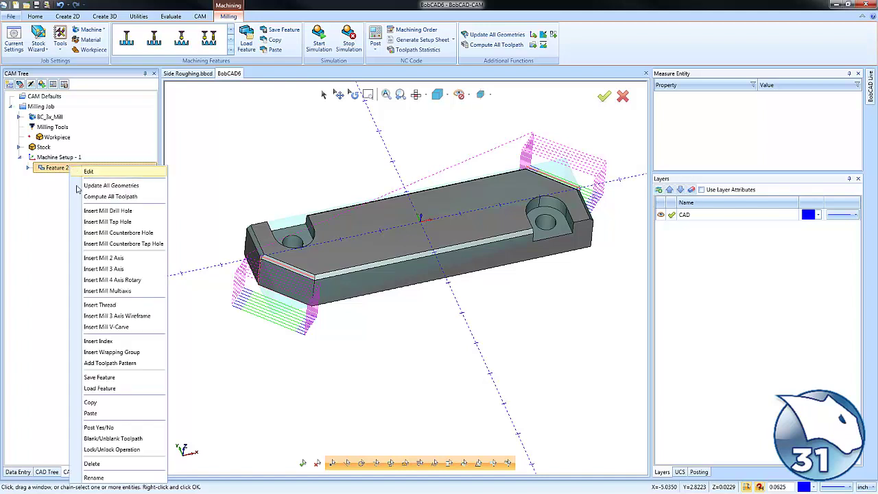
{"action": "left_click", "coordinate": [111, 412]}
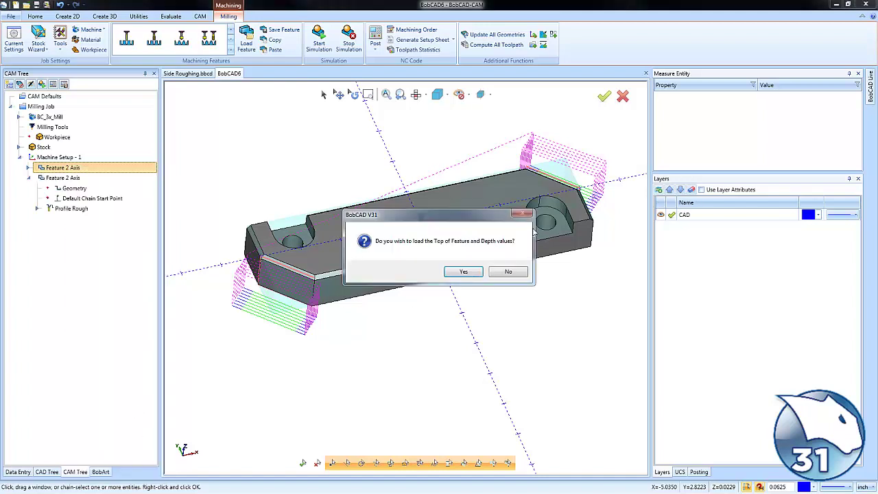
{"action": "left_click", "coordinate": [511, 273]}
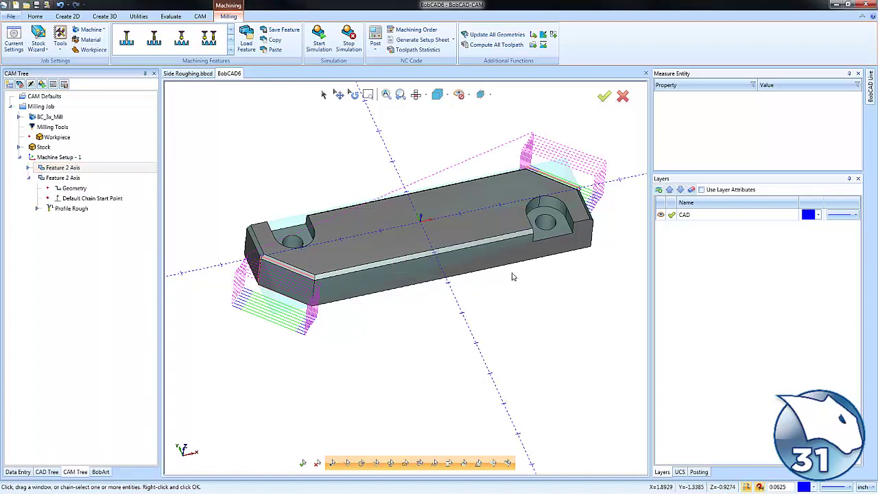
{"action": "right_click", "coordinate": [74, 188]}
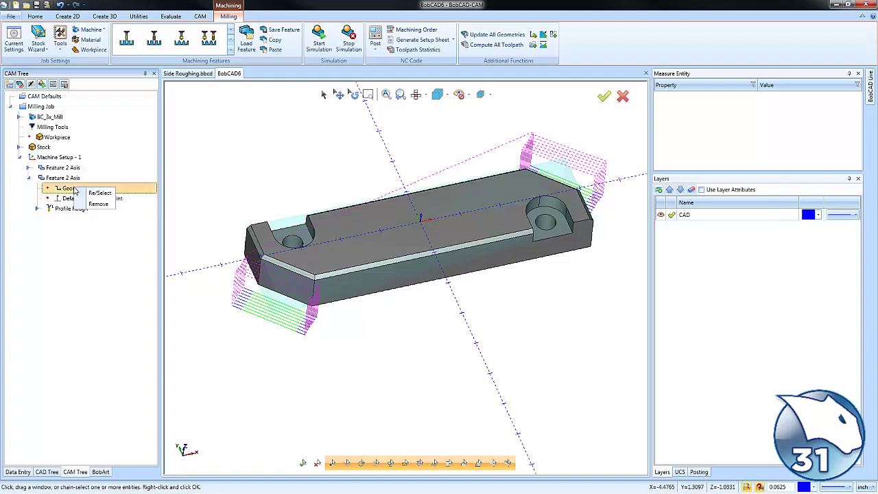
- Re-pick the copy's geometry as a loop around the counterbore pocket, dropping the lower edge
{"action": "left_click", "coordinate": [103, 195]}
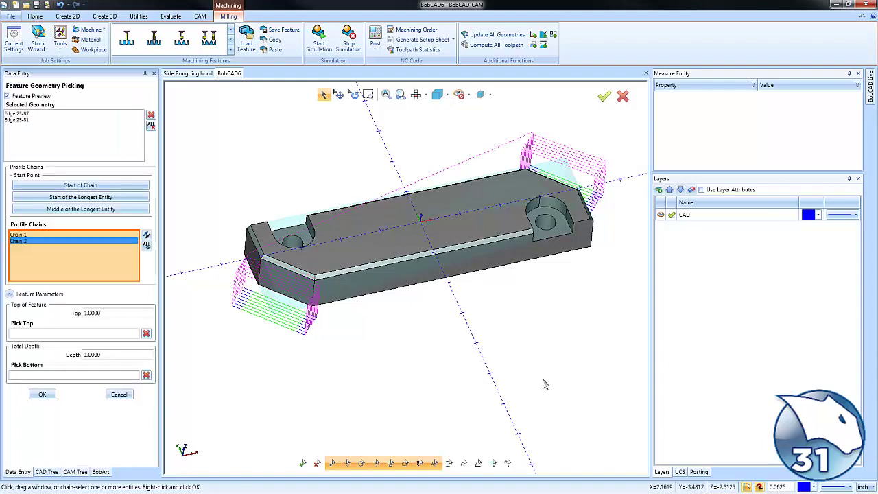
{"action": "scroll", "coordinate": [566, 255], "scroll_direction": "up", "scroll_amount": 2}
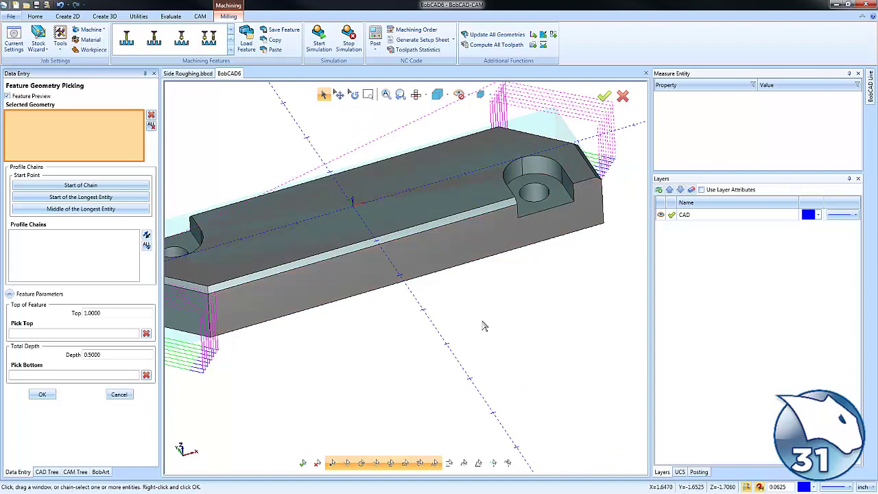
{"action": "mouse_move", "coordinate": [484, 325]}
{"action": "middle_mouse_down"}
{"action": "mouse_move", "coordinate": [484, 333]}
{"action": "mouse_move", "coordinate": [486, 306]}
{"action": "mouse_move", "coordinate": [495, 314]}
{"action": "middle_mouse_up"}
{"action": "scroll", "coordinate": [514, 312], "scroll_direction": "down", "scroll_amount": 3}
{"action": "scroll", "coordinate": [552, 289], "scroll_direction": "up", "scroll_amount": 2}
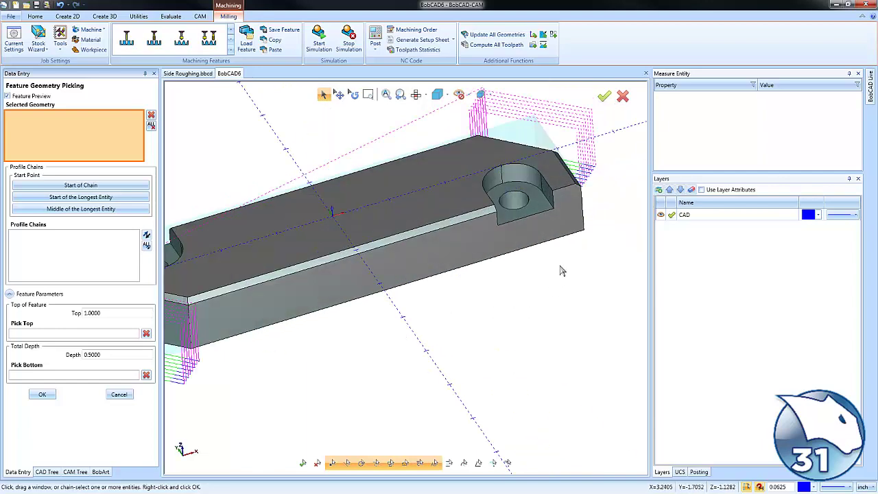
{"action": "left_click", "coordinate": [543, 215]}
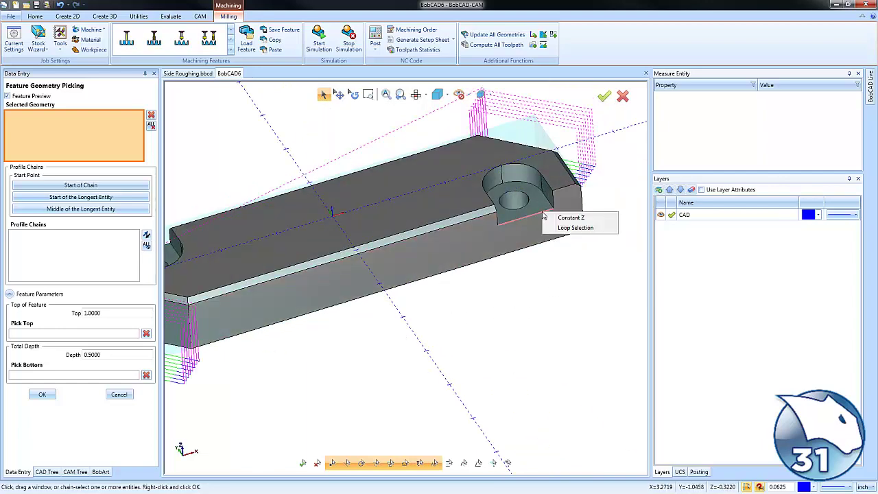
{"action": "left_click", "coordinate": [577, 219]}
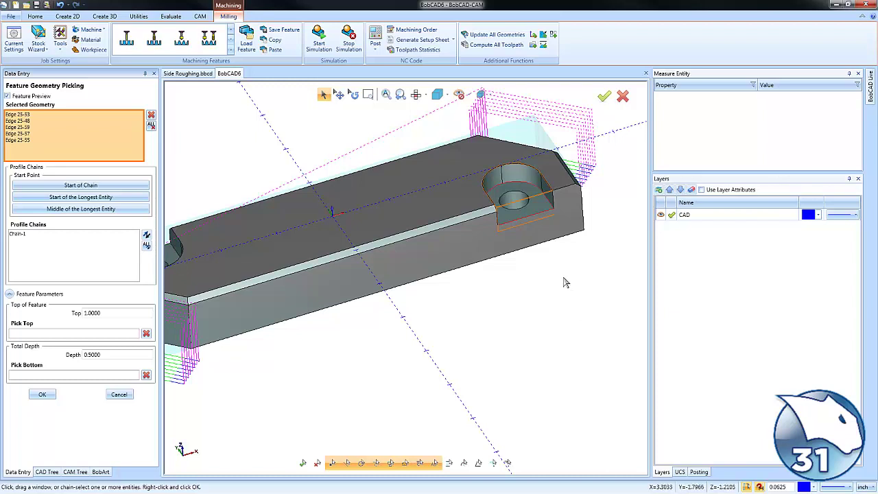
{"action": "left_click", "coordinate": [540, 218]}
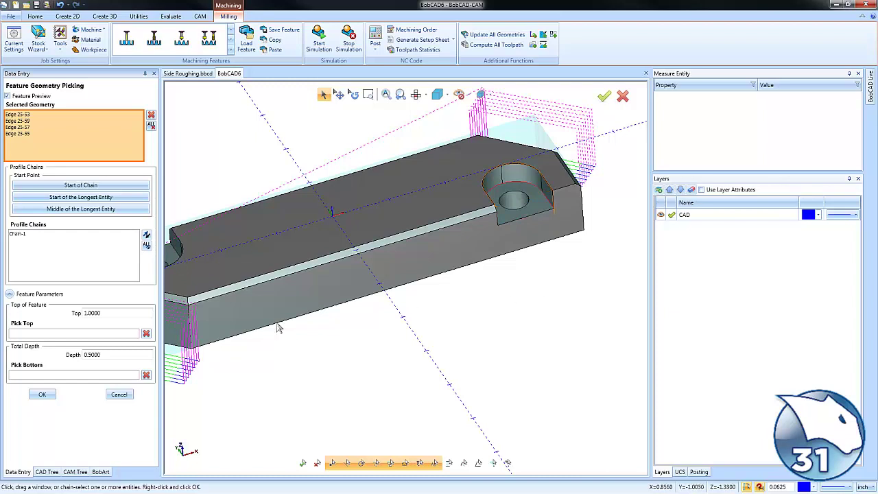
- Set the depth to 0.3750 from the pocket floor point and accept the single chain
{"action": "left_click", "coordinate": [102, 375]}
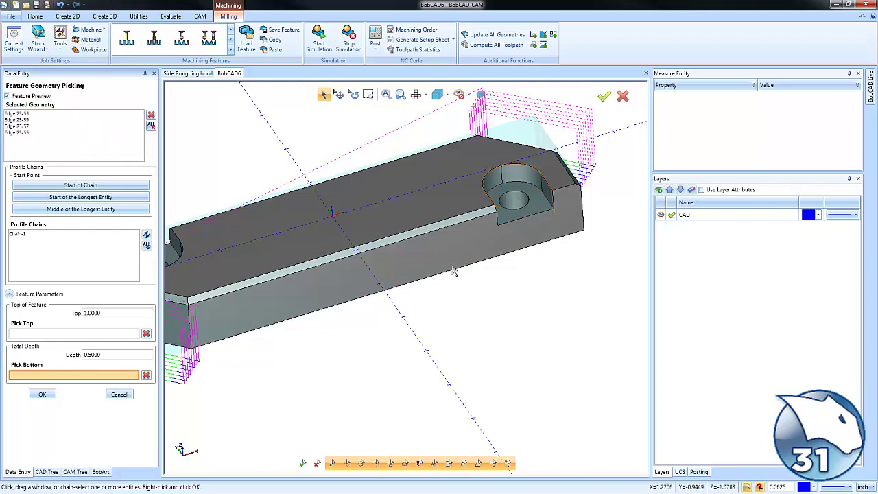
{"action": "left_click", "coordinate": [530, 216]}
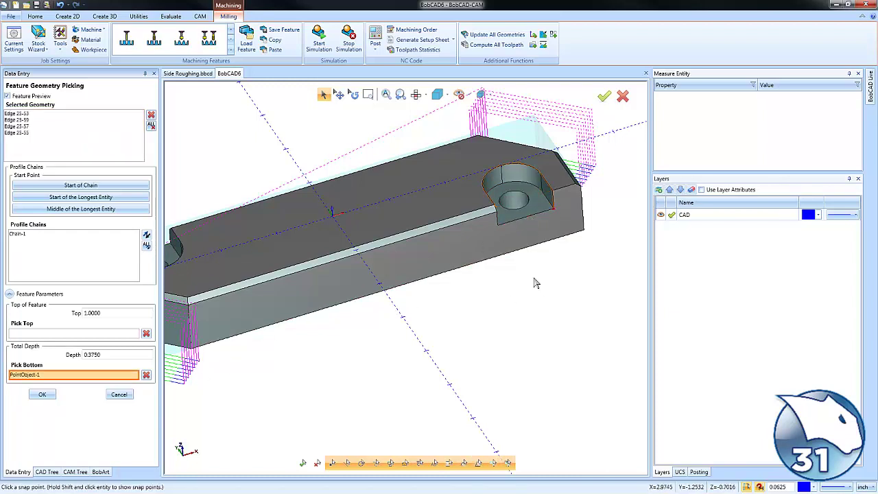
{"action": "left_click", "coordinate": [18, 235]}
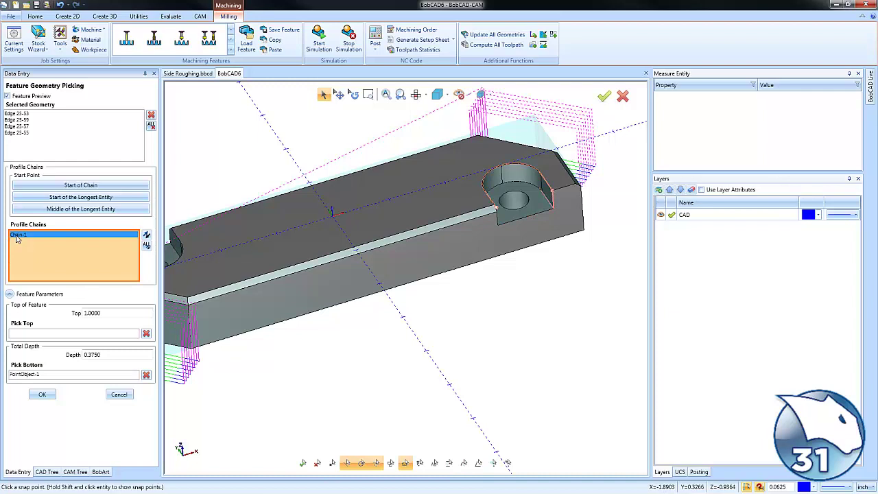
{"action": "left_click", "coordinate": [42, 394]}
- Compute the Profile Rough toolpath and orbit the part to inspect it
{"action": "right_click", "coordinate": [71, 208]}
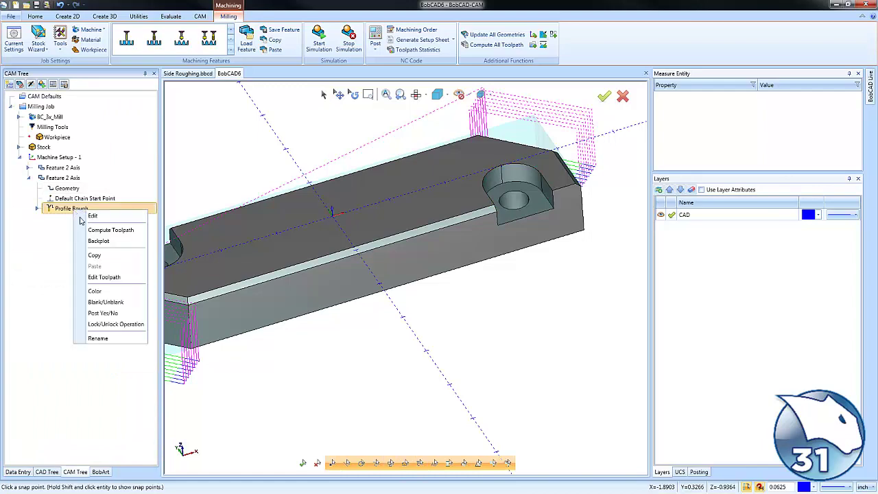
{"action": "left_click", "coordinate": [107, 228]}
{"action": "scroll", "coordinate": [368, 300], "scroll_direction": "down", "scroll_amount": 3}
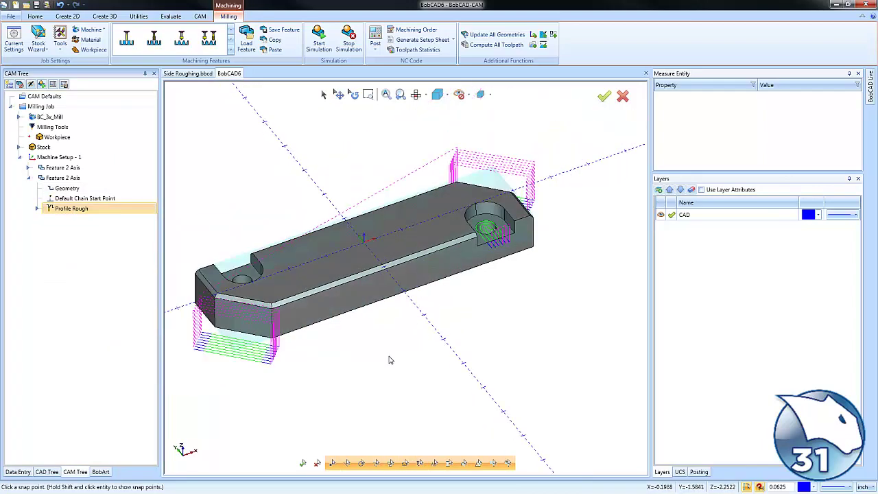
{"action": "middle_click_drag", "start_coordinate": [389, 360], "coordinate": [371, 351]}
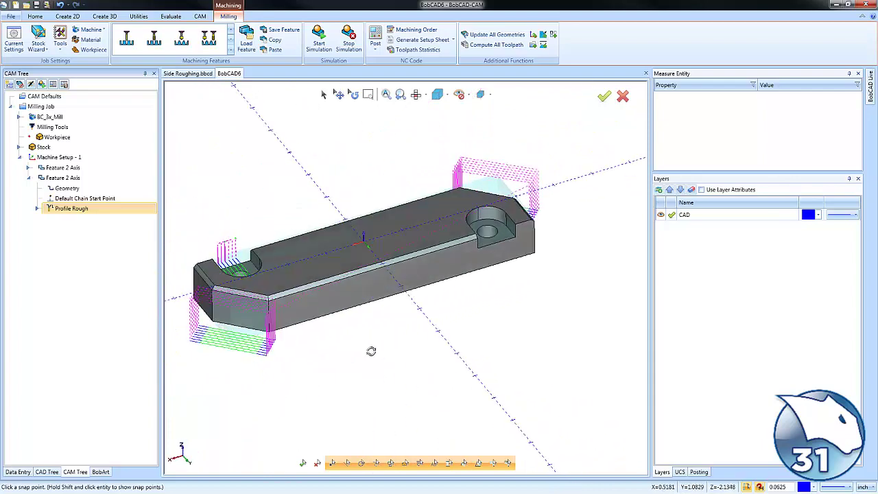
{"action": "scroll", "coordinate": [500, 239], "scroll_direction": "up", "scroll_amount": 4}
- Add the counterbore pocket loop as Chain-2 at depth 0.3750, then recompute the toolpath
{"action": "right_click", "coordinate": [71, 189]}
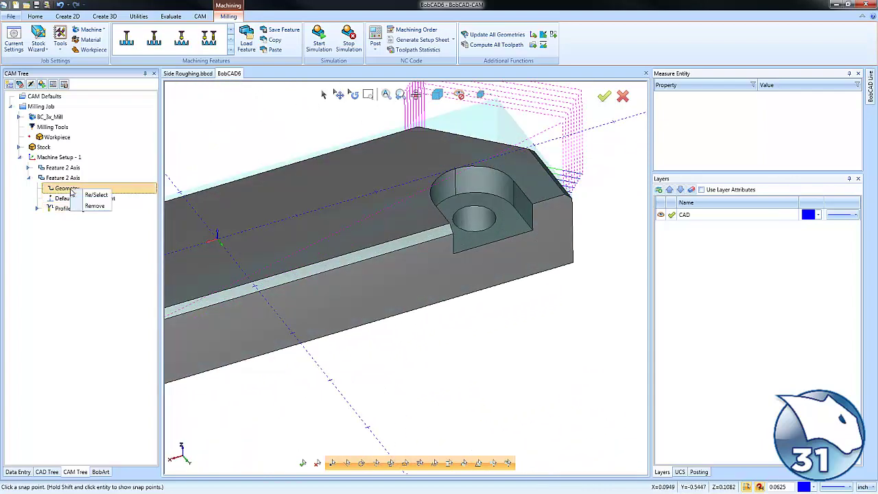
{"action": "left_click", "coordinate": [96, 194]}
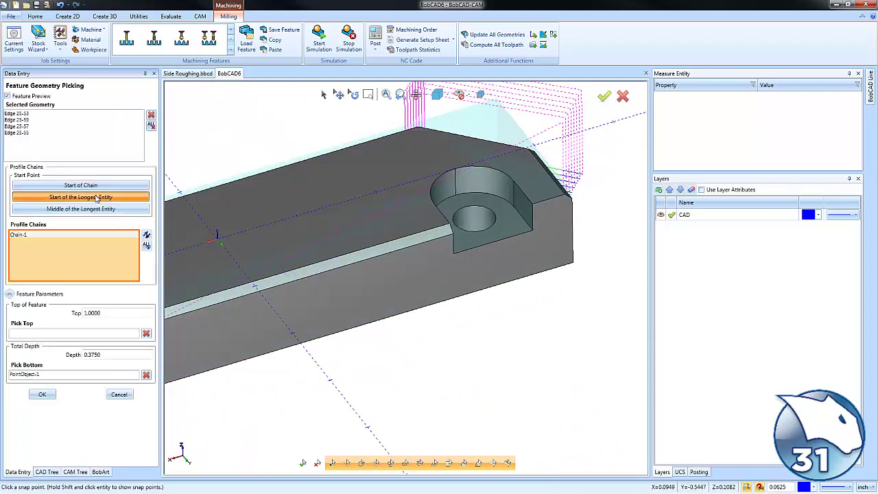
{"action": "right_click", "coordinate": [518, 239]}
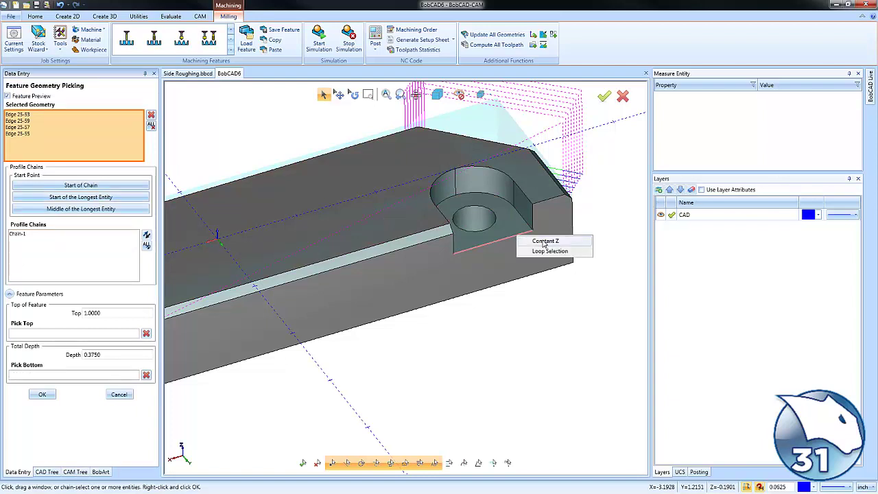
{"action": "left_click", "coordinate": [543, 244]}
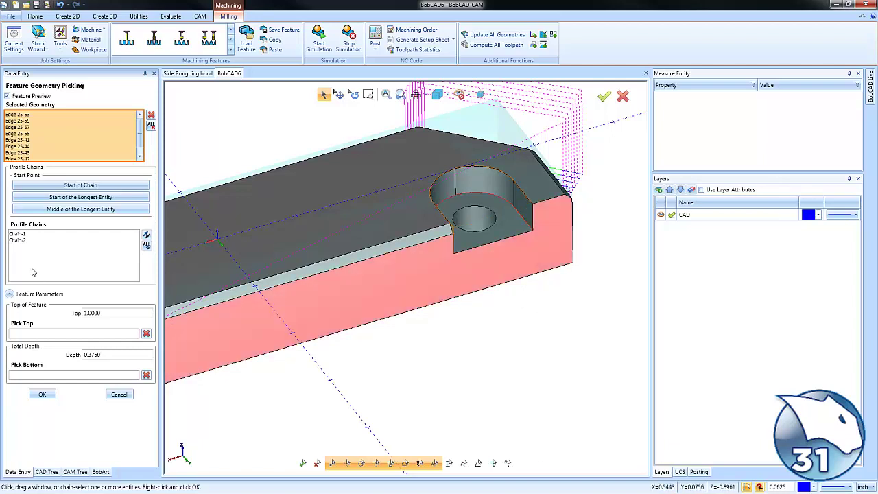
{"action": "left_click", "coordinate": [25, 235]}
{"action": "left_click", "coordinate": [21, 240]}
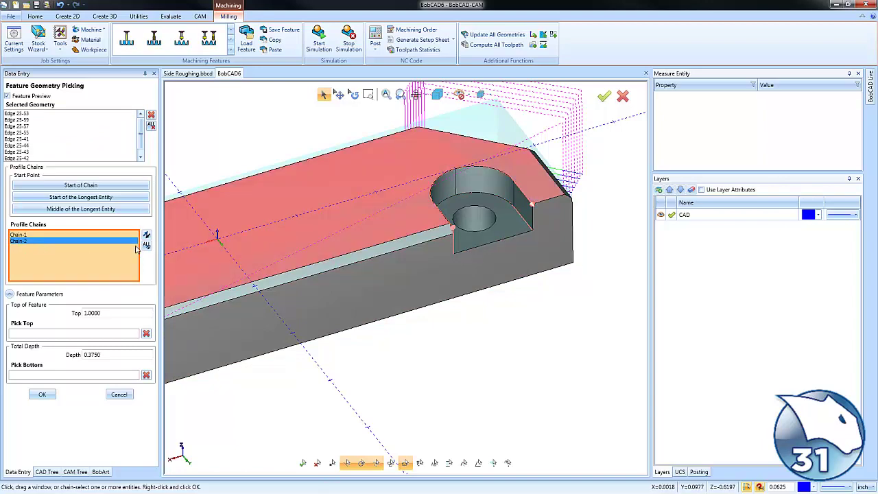
{"action": "left_click", "coordinate": [146, 236]}
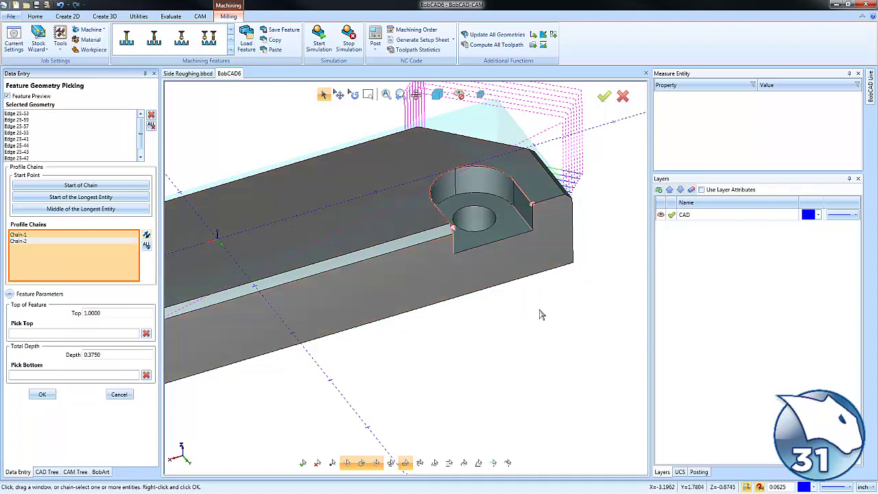
{"action": "middle_click_drag", "start_coordinate": [520, 305], "coordinate": [539, 315]}
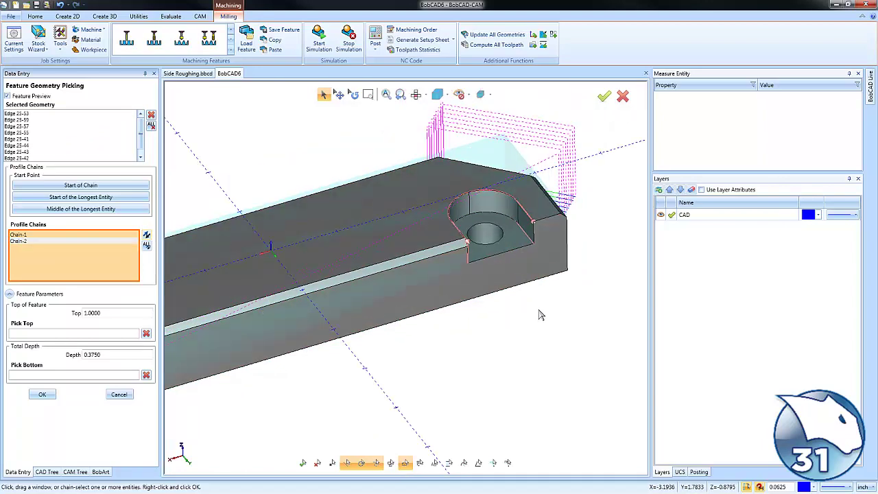
{"action": "left_click", "coordinate": [48, 395]}
{"action": "right_click", "coordinate": [72, 208]}
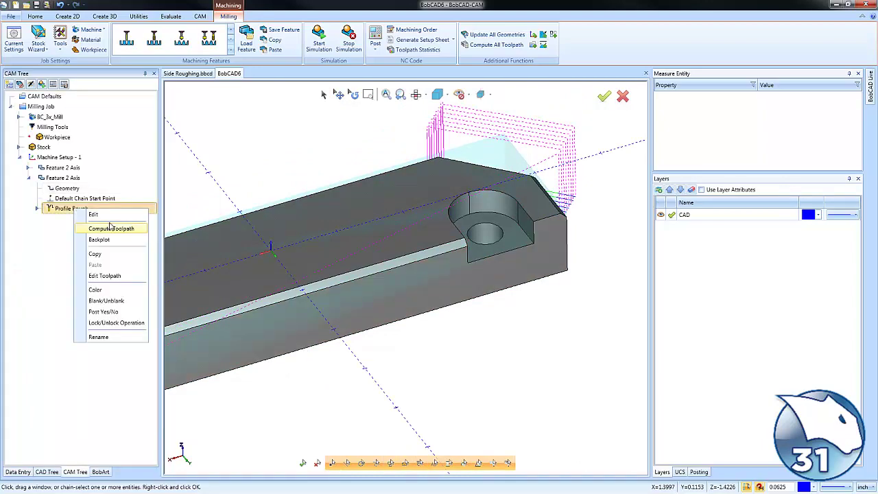